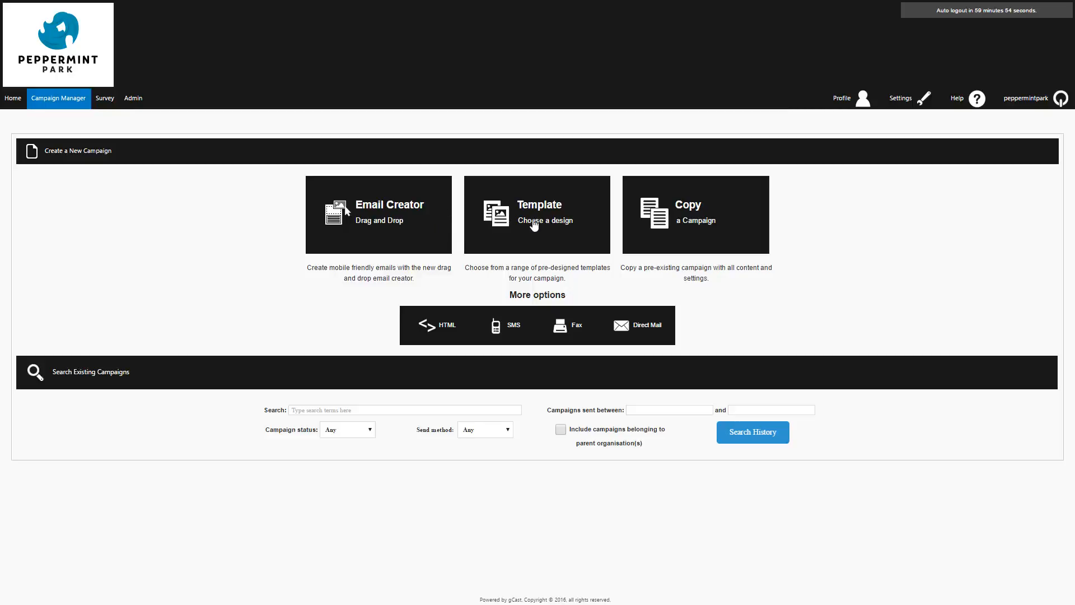
Create a new campaign from the "Thankyou for referring (referral email)" template in Peppermint Park's Thankyou/Referral category.
{"action": "left_click", "coordinate": [534, 224]}
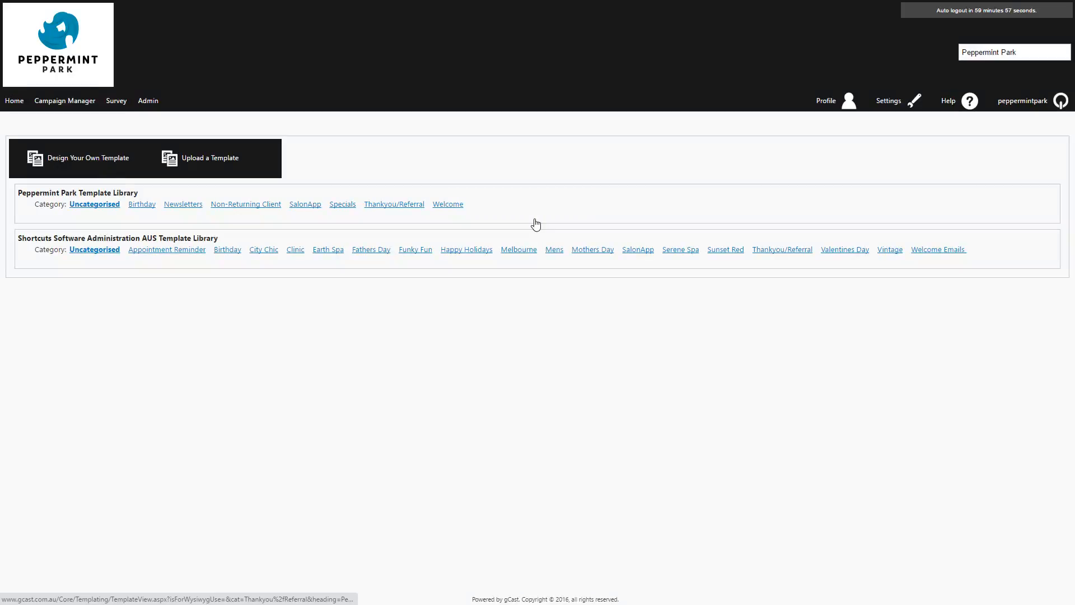
{"action": "left_click", "coordinate": [394, 207]}
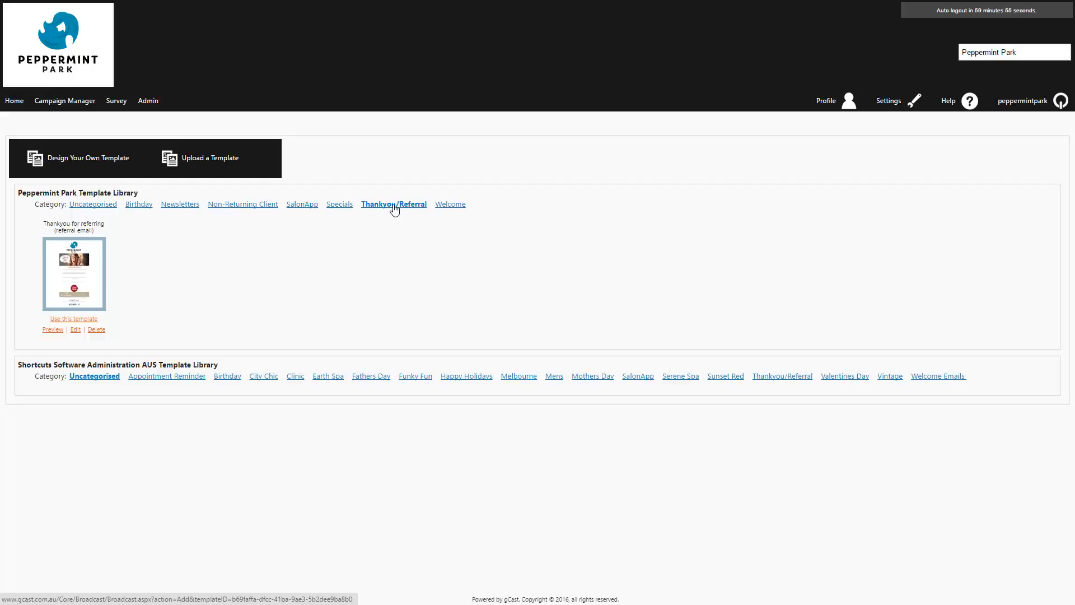
{"action": "left_click", "coordinate": [73, 319]}
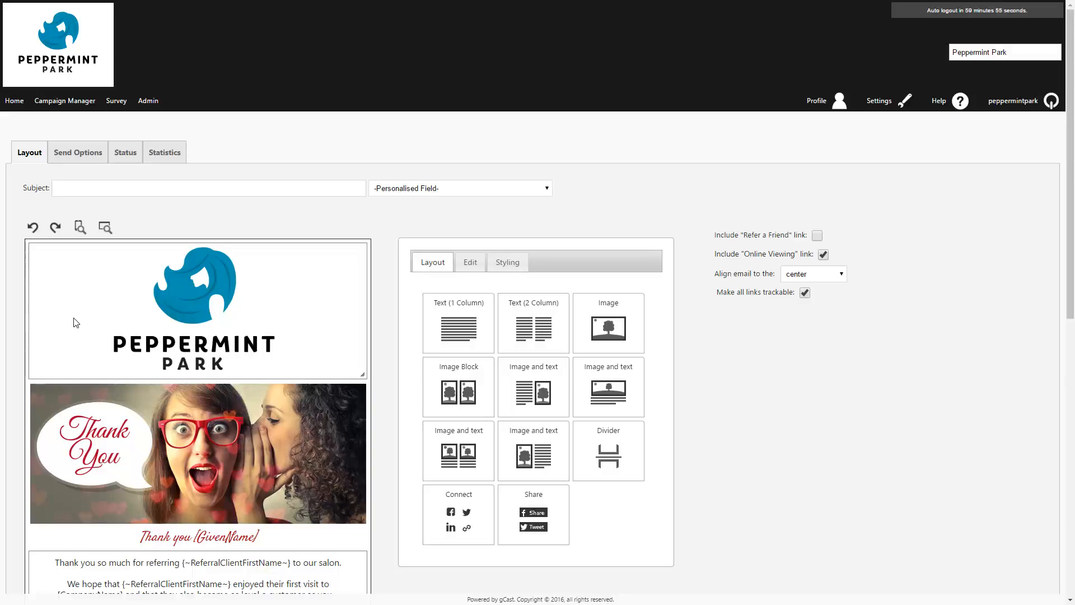
Set the email subject to "Thank you" followed by the Given Name personalised field.
{"action": "left_click", "coordinate": [190, 189]}
{"action": "type", "text": "Thank you"}
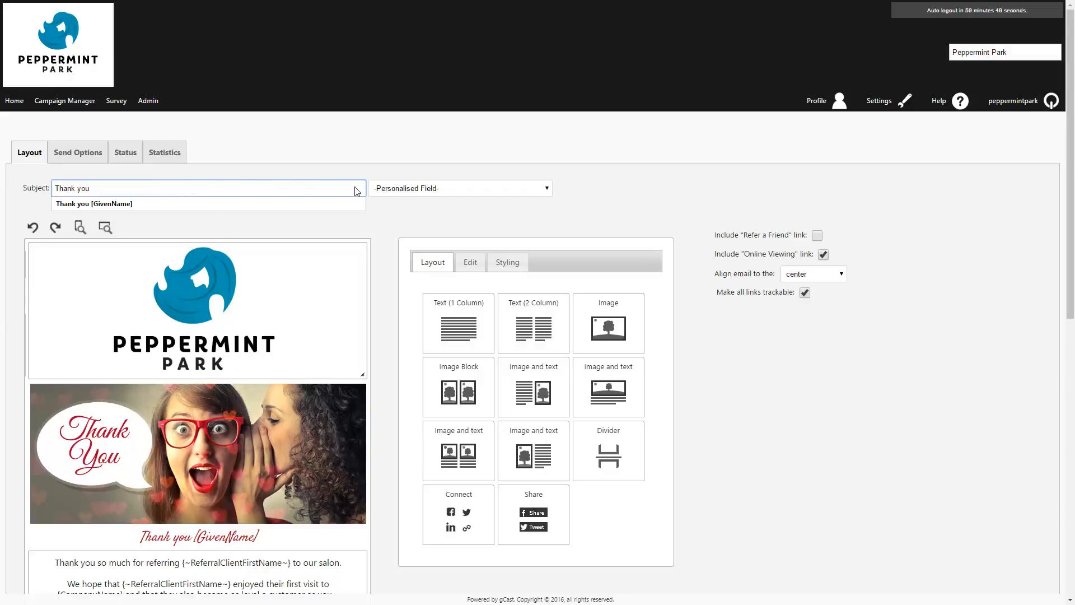
{"action": "left_click", "coordinate": [454, 190]}
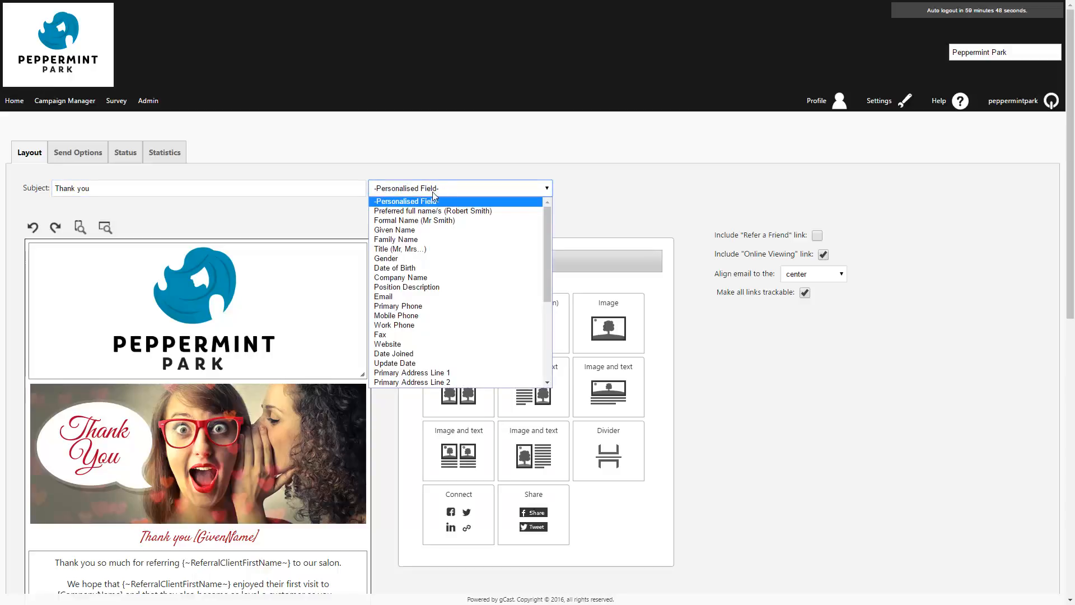
{"action": "left_click", "coordinate": [410, 231]}
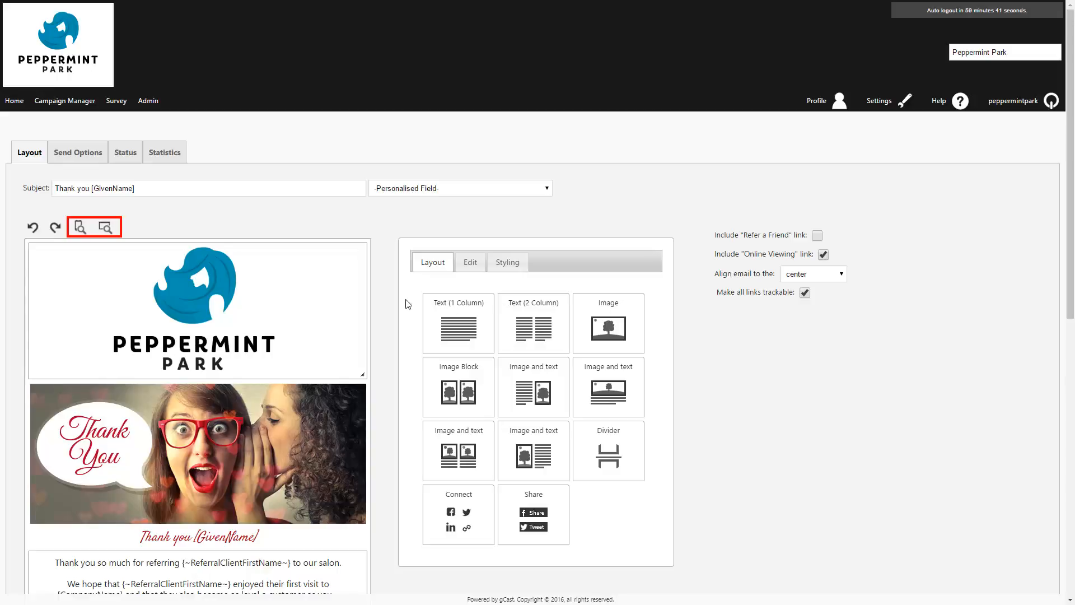
Preview the email in the mobile view and the desktop/webmail view.
{"action": "left_click", "coordinate": [80, 226]}
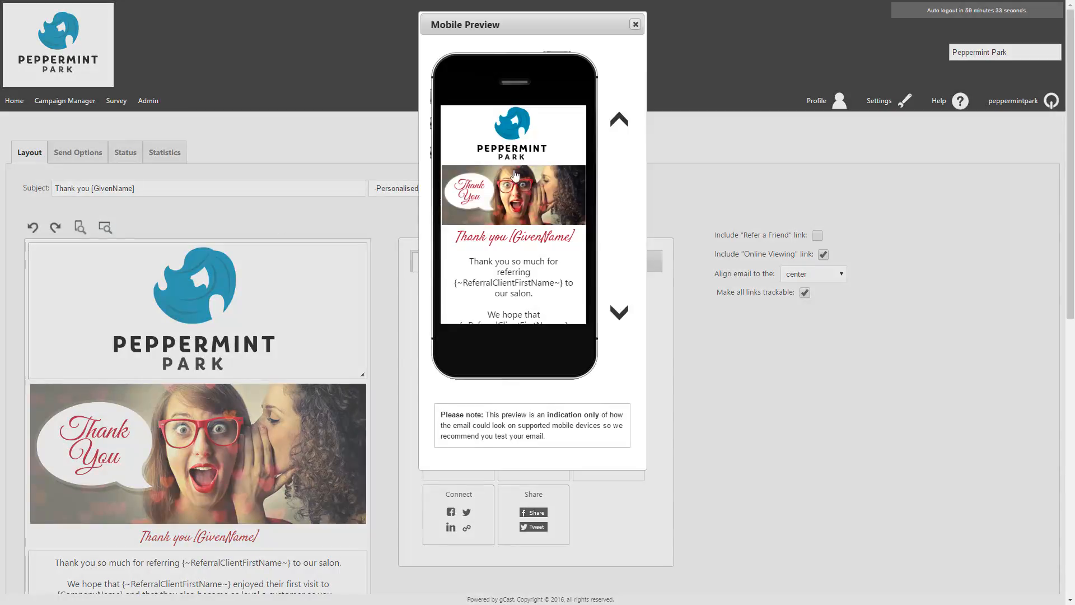
{"action": "left_click", "coordinate": [635, 24]}
{"action": "left_click", "coordinate": [104, 227]}
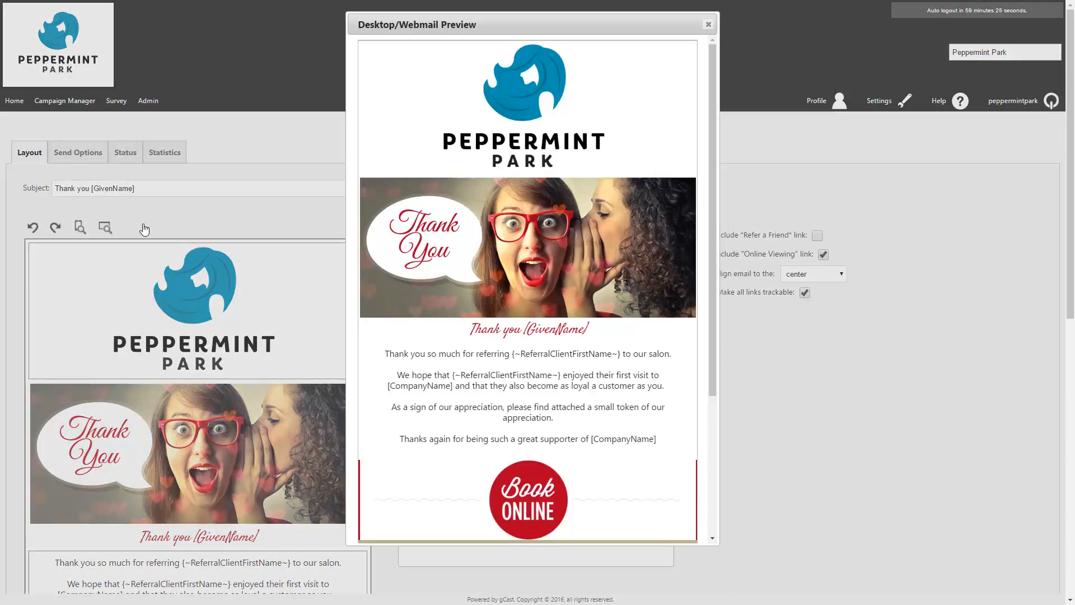
{"action": "left_click", "coordinate": [707, 25]}
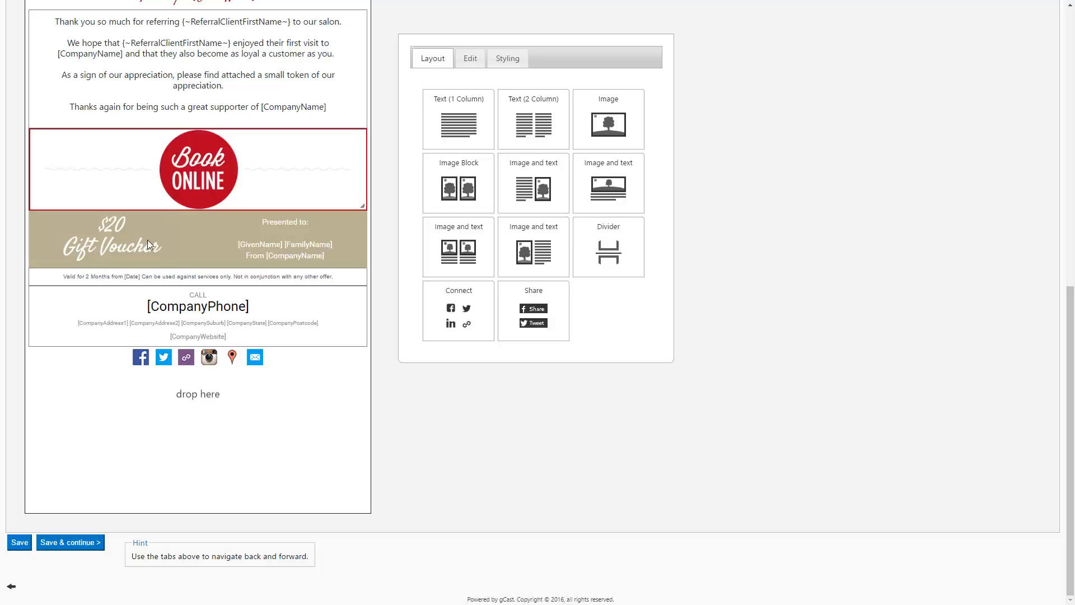
Save the email layout, continue to the send options and rename the campaign as Referring Client.
{"action": "left_click", "coordinate": [70, 543]}
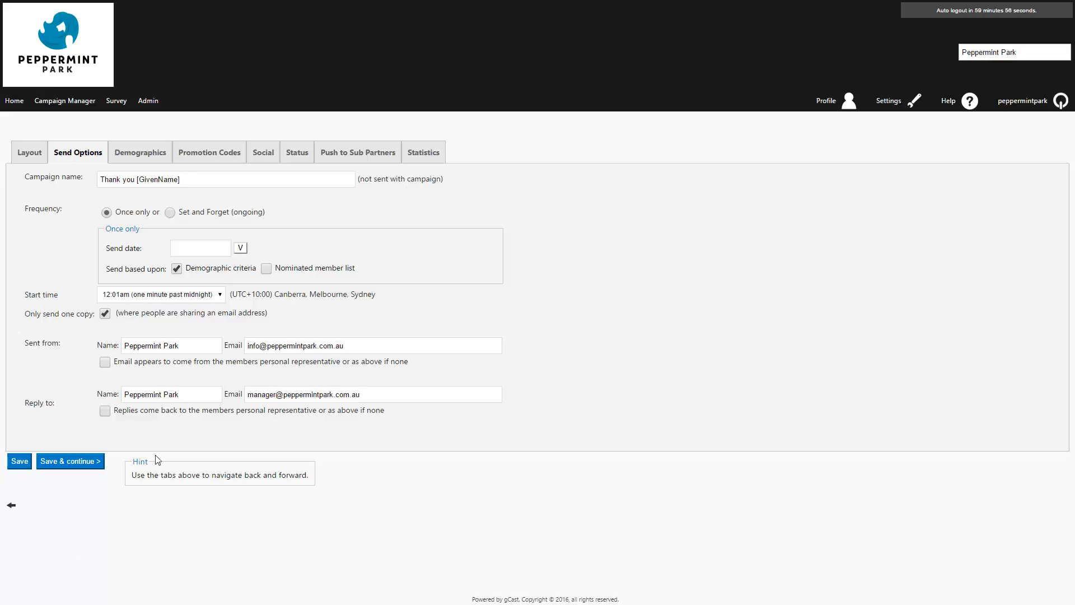
{"action": "left_click", "coordinate": [187, 180]}
{"action": "key", "text": "ctrl+a"}
{"action": "type", "text": "Referring Client"}
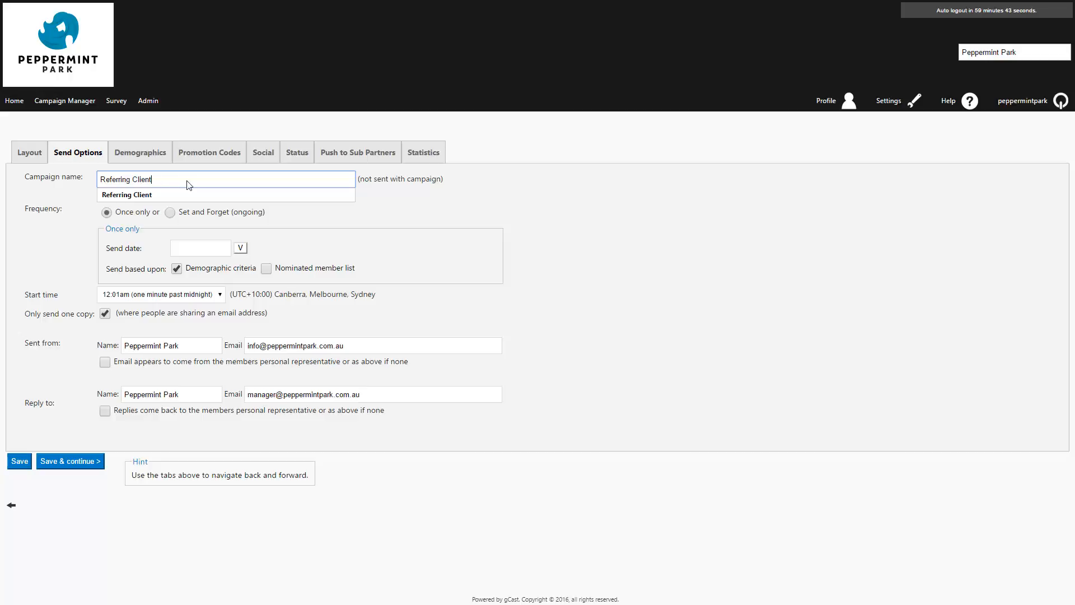
Make the campaign Set and Forget, based on the actual date of the event "Visit date of client who was referred".
{"action": "left_click", "coordinate": [169, 213]}
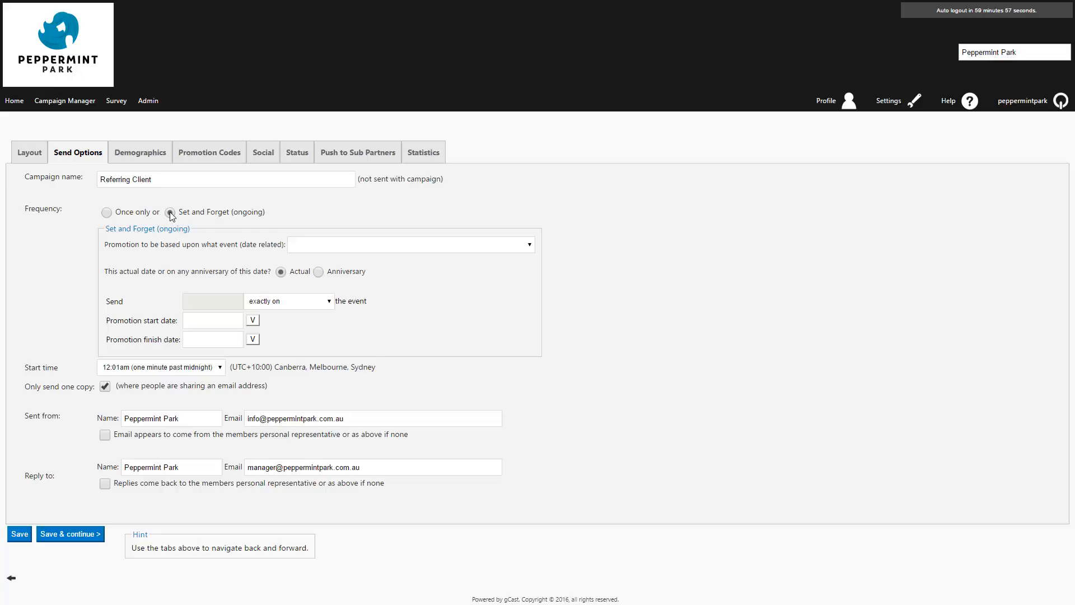
{"action": "left_click", "coordinate": [369, 248]}
{"action": "left_click", "coordinate": [495, 306]}
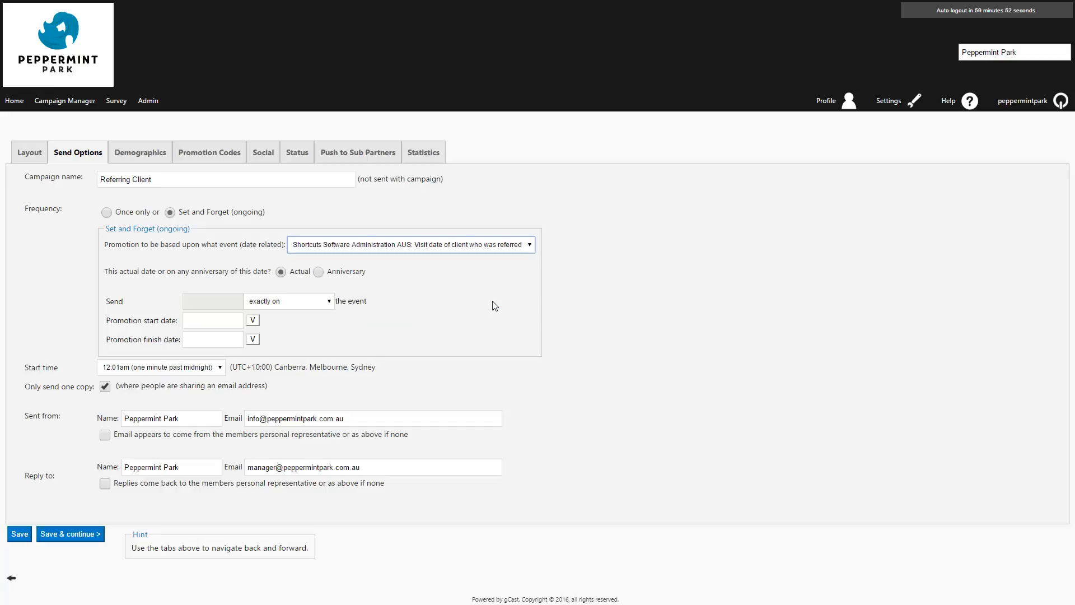
{"action": "left_click", "coordinate": [289, 276]}
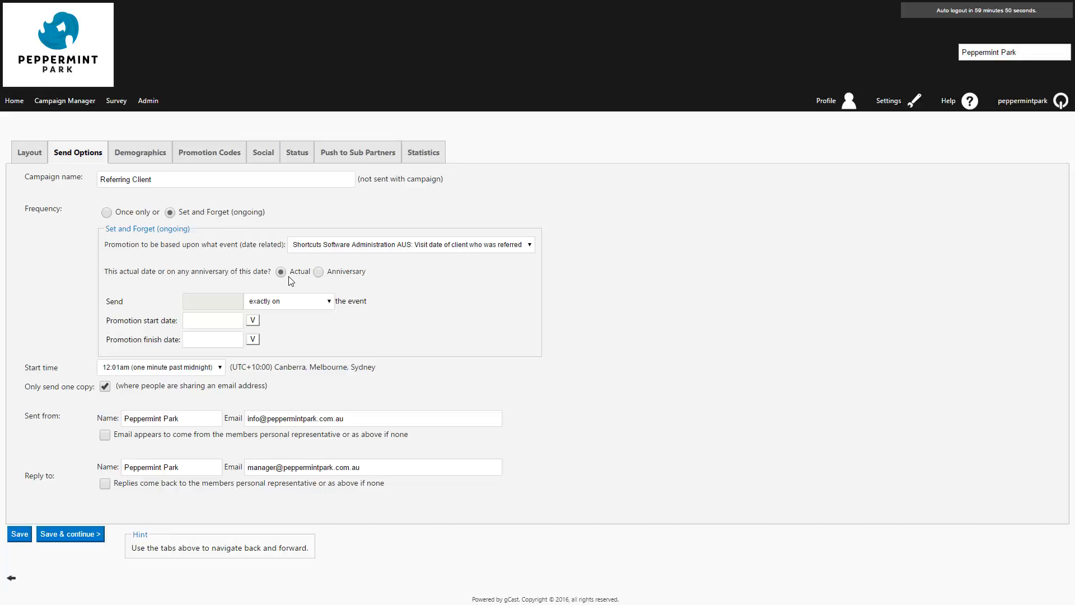
Set the campaign to send 3 days after the event.
{"action": "left_click", "coordinate": [322, 302]}
{"action": "left_click", "coordinate": [296, 348]}
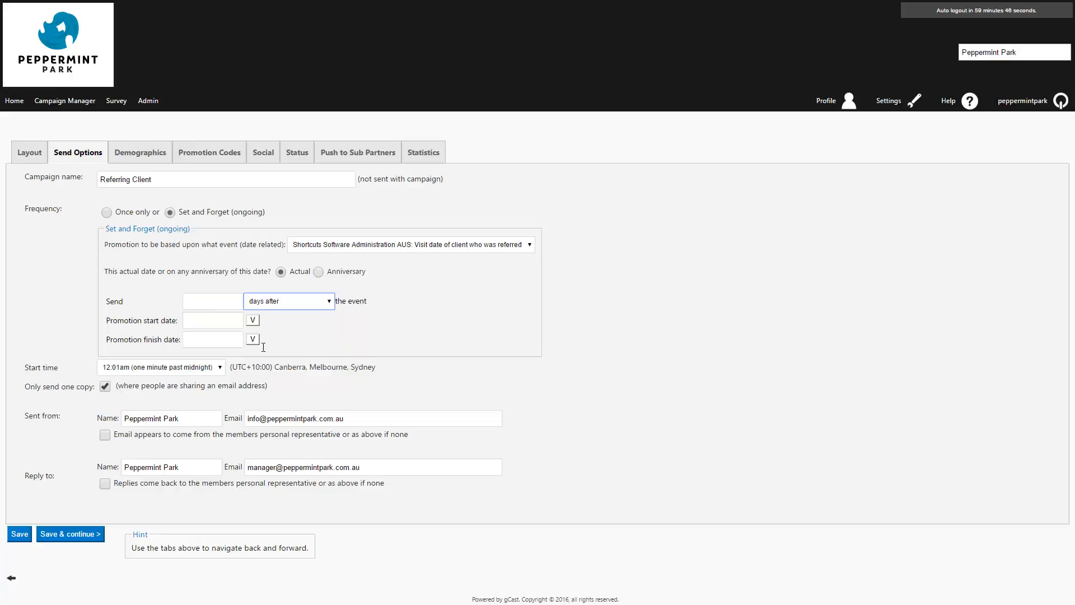
{"action": "left_click", "coordinate": [204, 301]}
Set the promotion start date to 06/Sep/2016 and the finish date to 30/Sep/2025.
{"action": "left_click", "coordinate": [253, 321]}
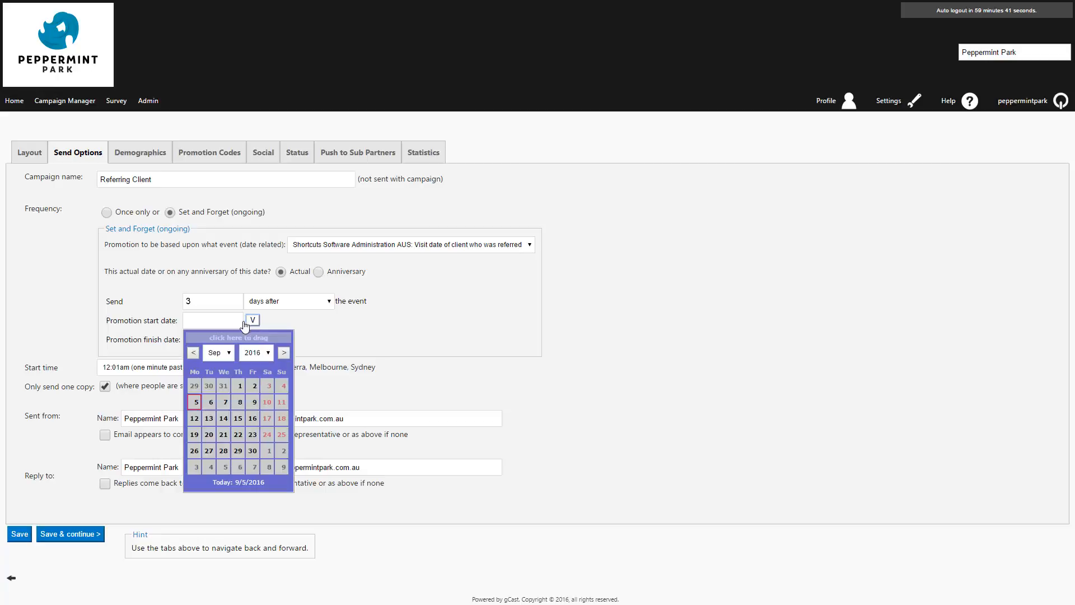
{"action": "left_click", "coordinate": [210, 403]}
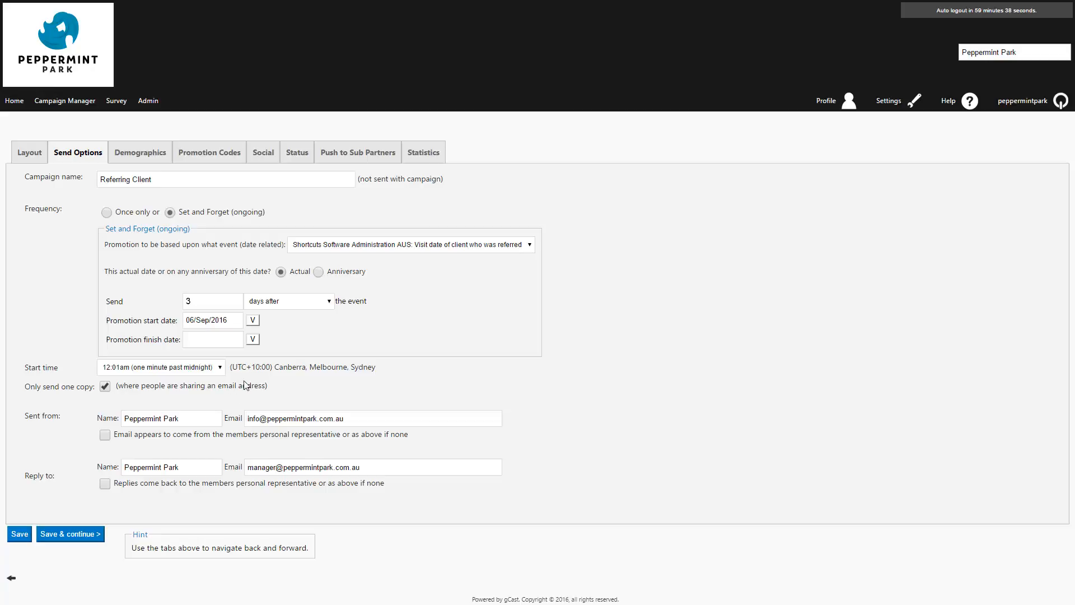
{"action": "left_click", "coordinate": [253, 339]}
{"action": "left_click", "coordinate": [270, 371]}
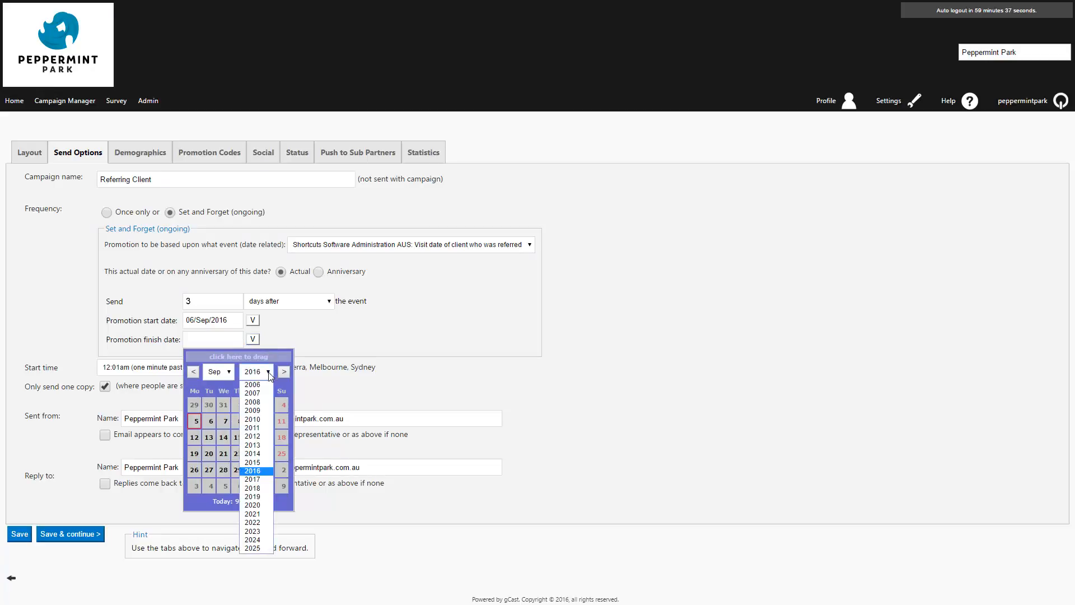
{"action": "left_click", "coordinate": [265, 552]}
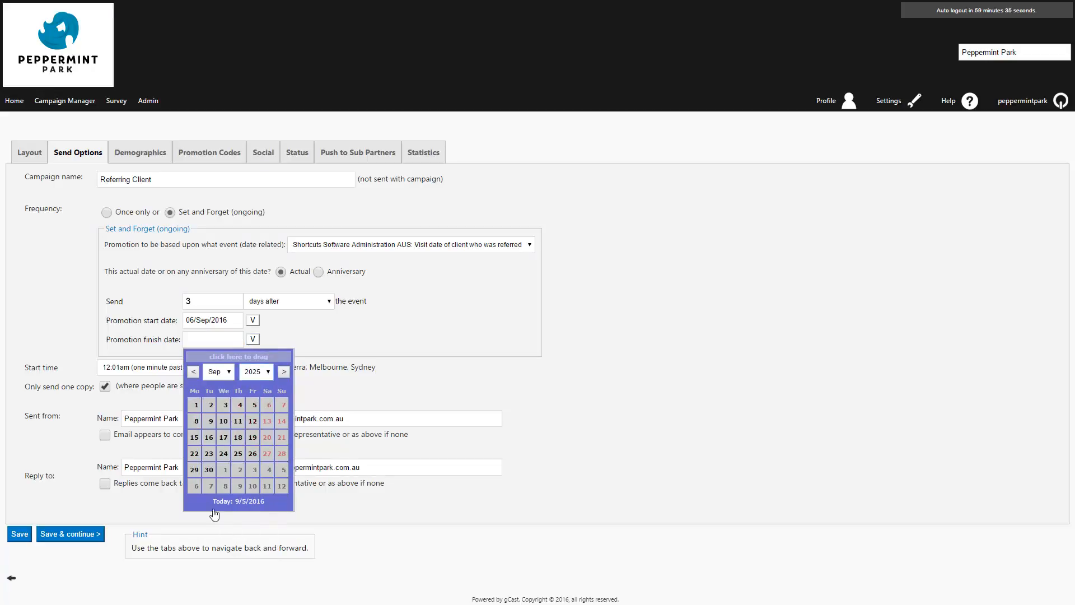
{"action": "left_click", "coordinate": [209, 470]}
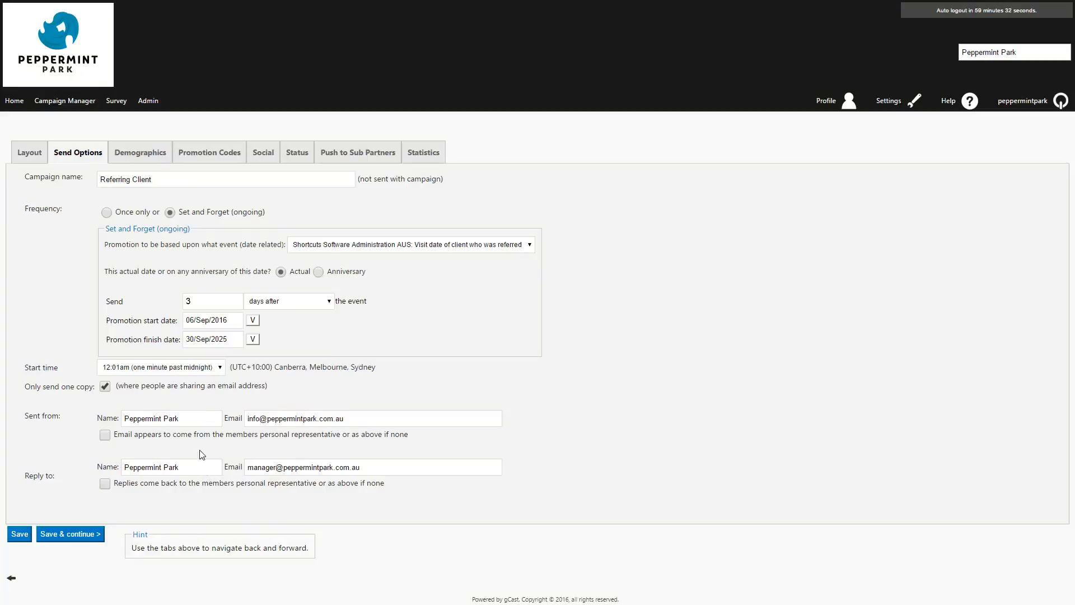
Set the start time to 8.00am, then save the send options and continue to the demographics.
{"action": "left_click", "coordinate": [197, 368]}
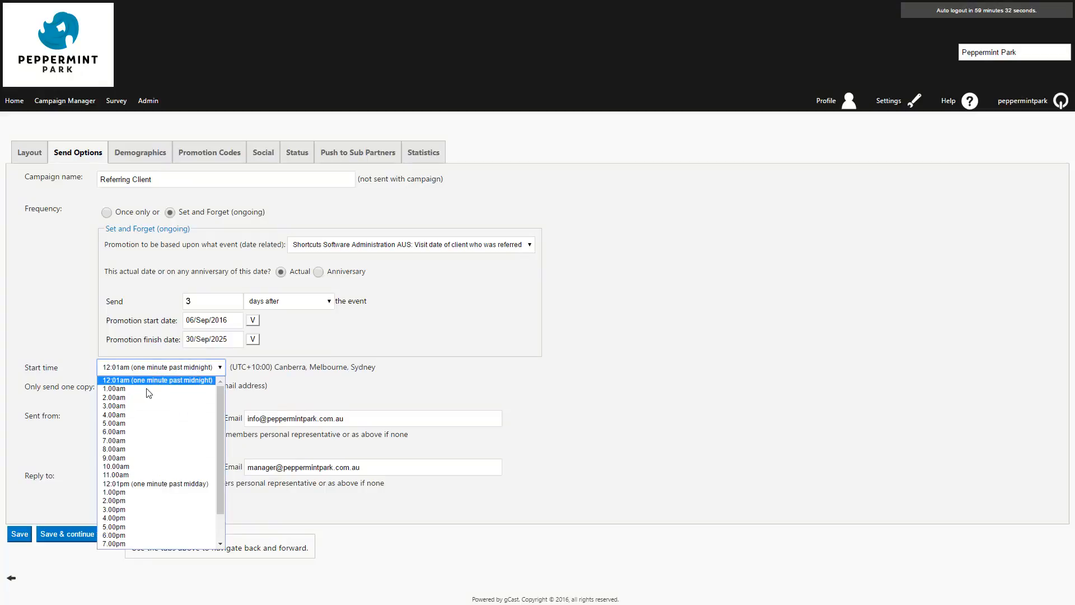
{"action": "left_click", "coordinate": [129, 448]}
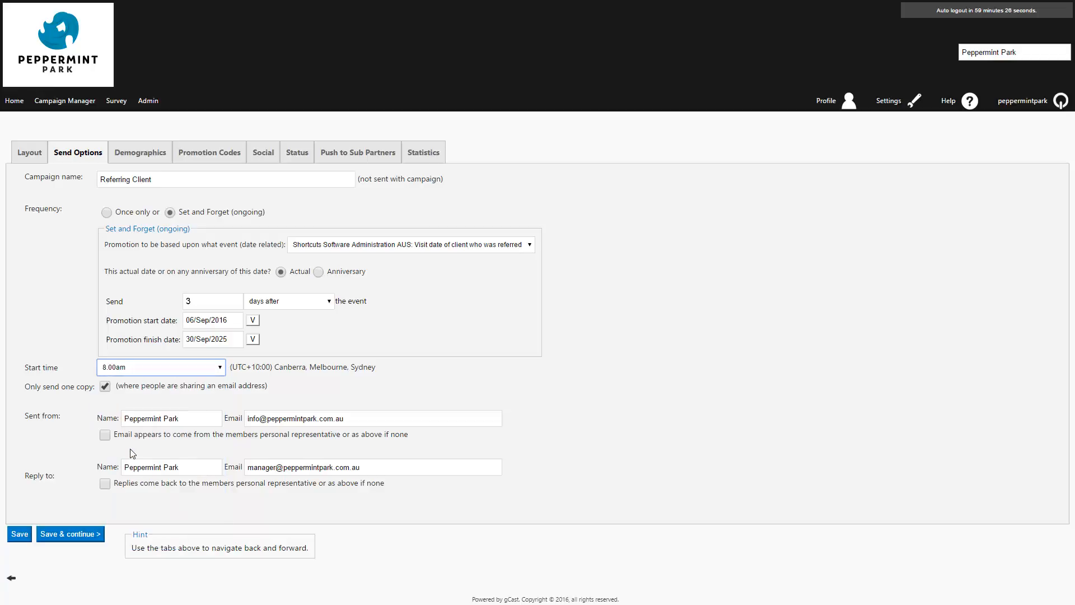
{"action": "left_click", "coordinate": [116, 395]}
{"action": "left_click", "coordinate": [71, 537]}
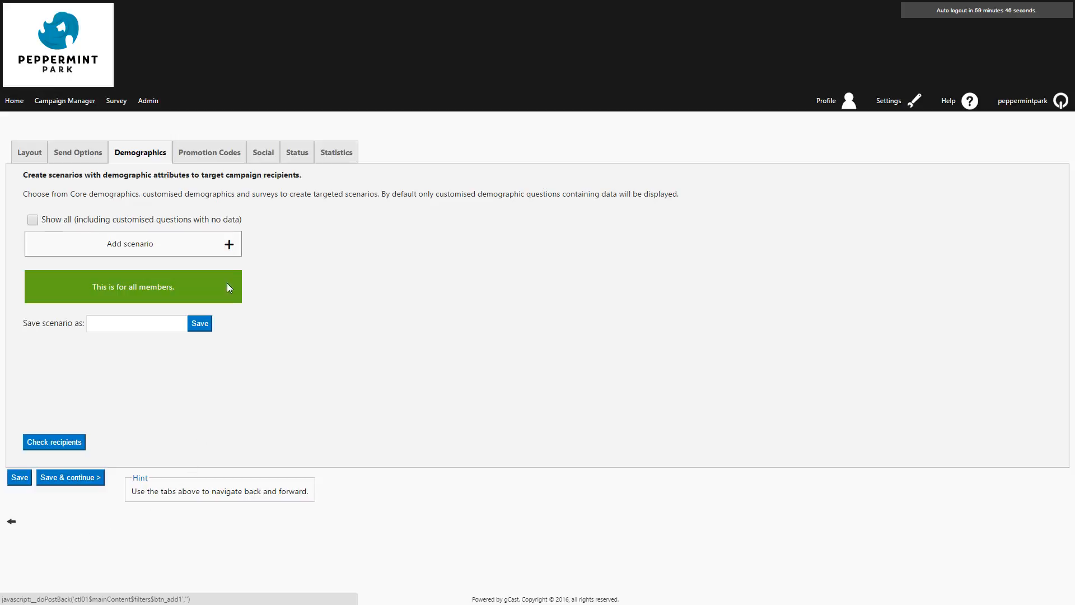
Add a scenario from Core Demographics, Personal Details, that limits recipients to members whose Gender is Female.
{"action": "left_click", "coordinate": [229, 245]}
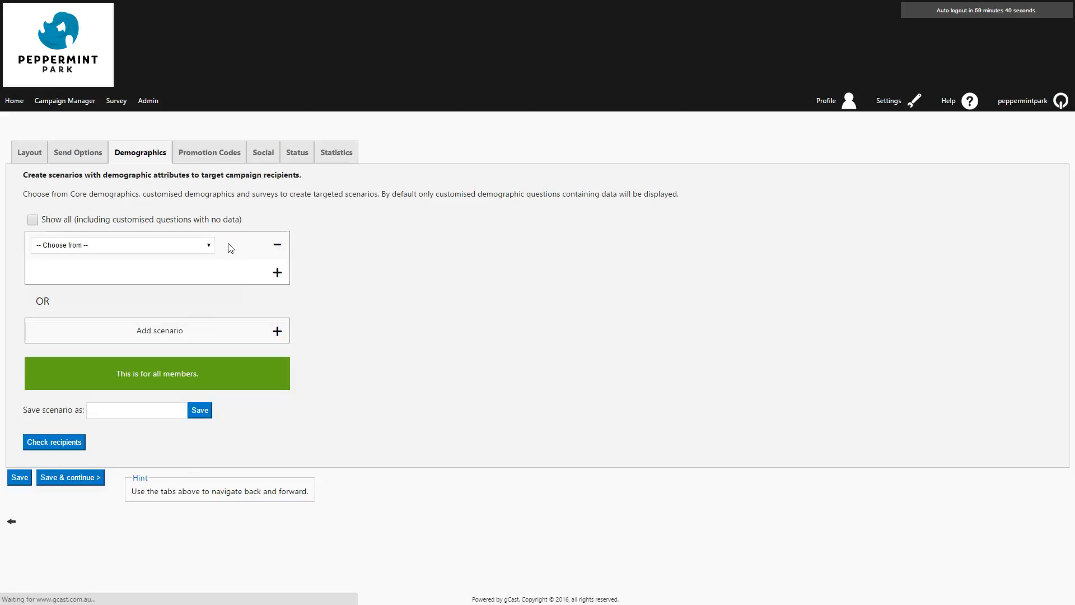
{"action": "left_click", "coordinate": [203, 249]}
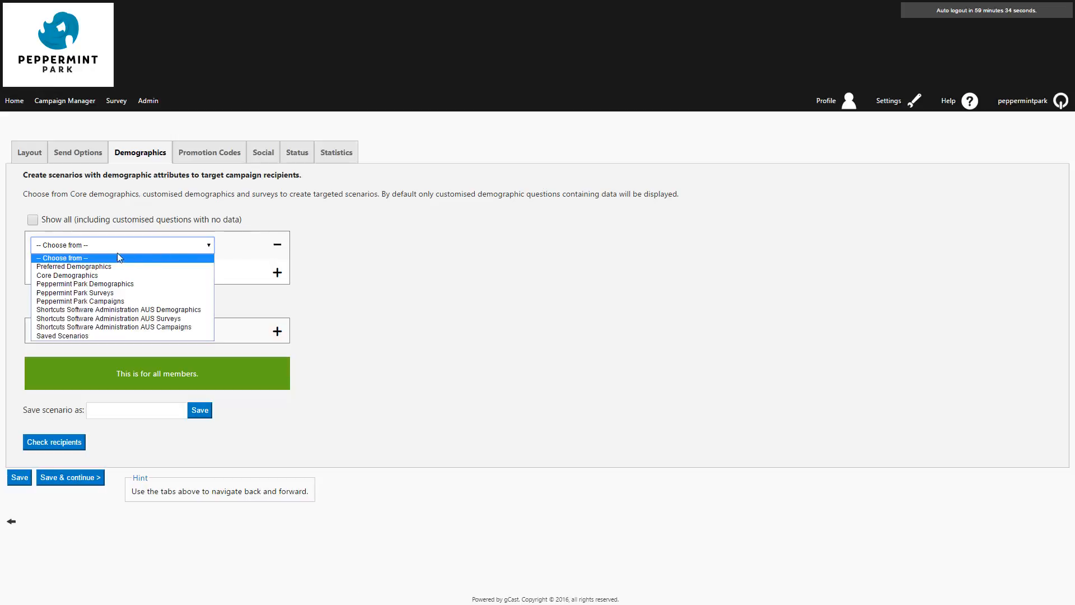
{"action": "left_click", "coordinate": [88, 280]}
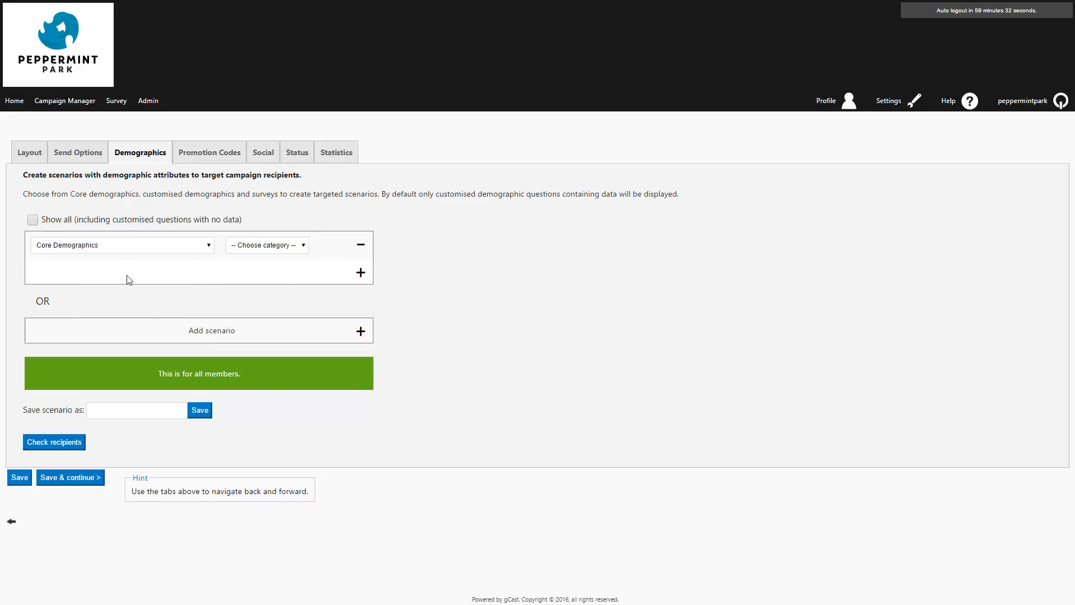
{"action": "left_click", "coordinate": [294, 250]}
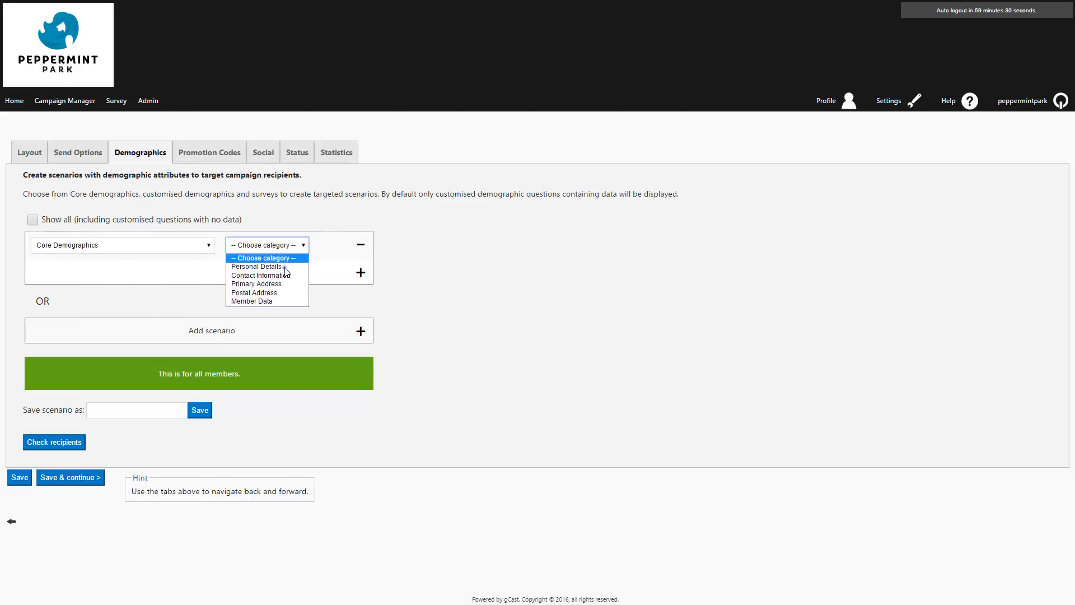
{"action": "left_click", "coordinate": [263, 266]}
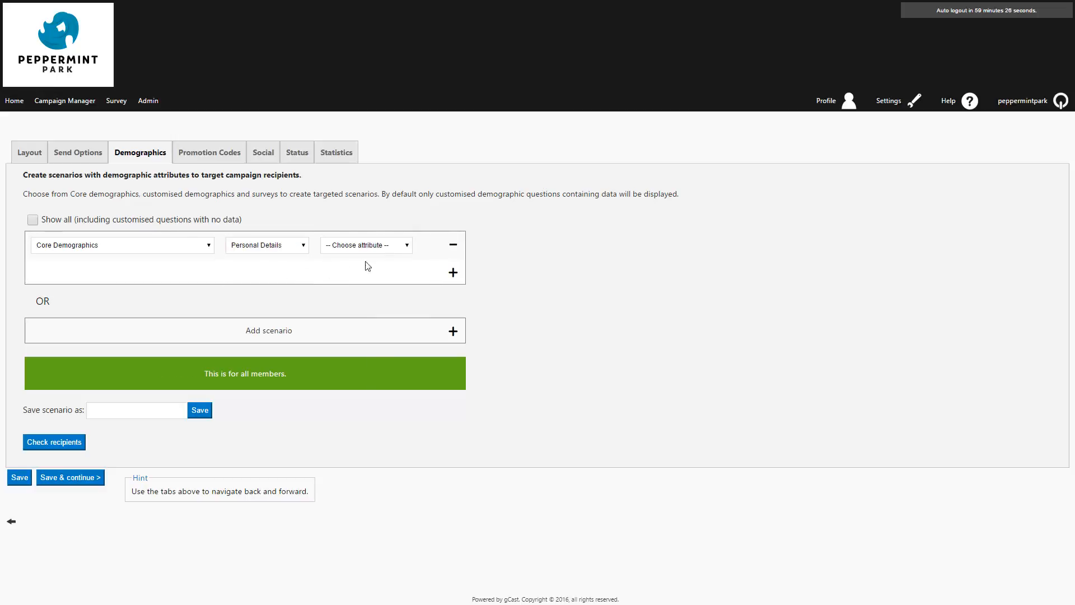
{"action": "left_click", "coordinate": [386, 245]}
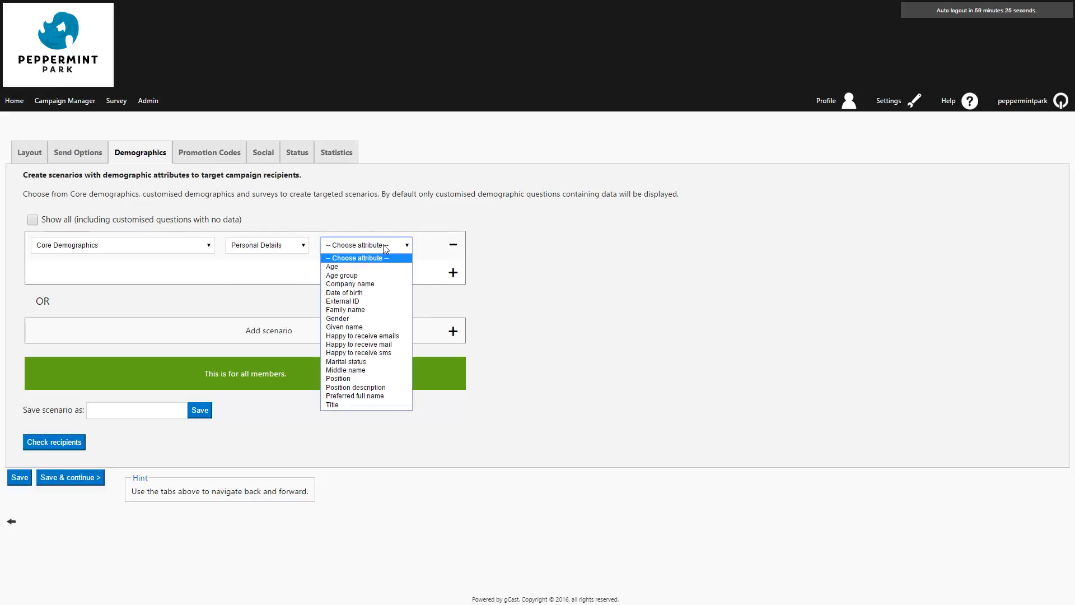
{"action": "left_click", "coordinate": [354, 318]}
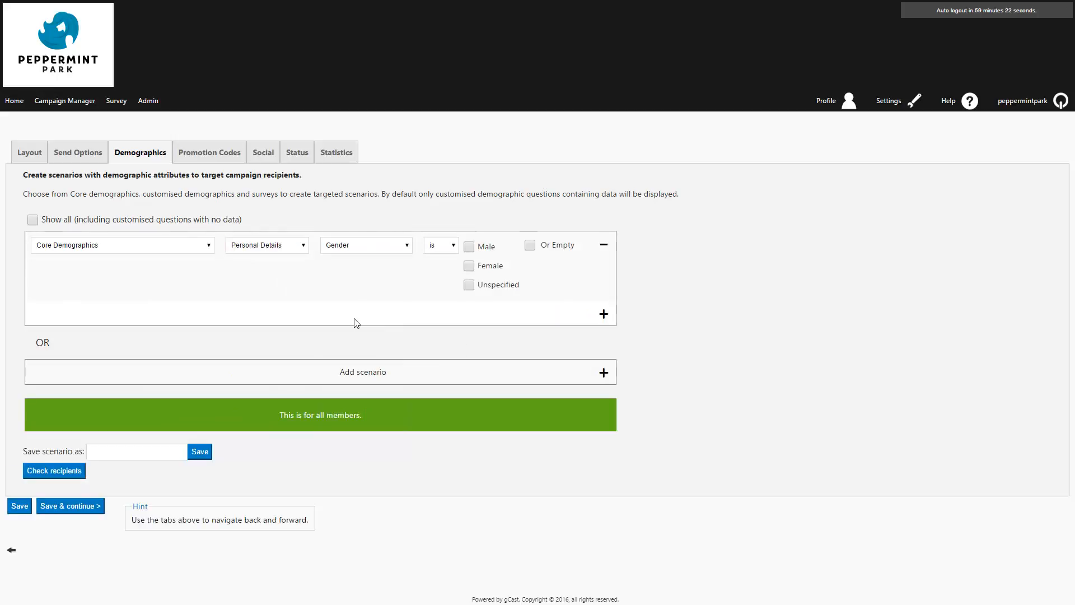
{"action": "left_click", "coordinate": [469, 266]}
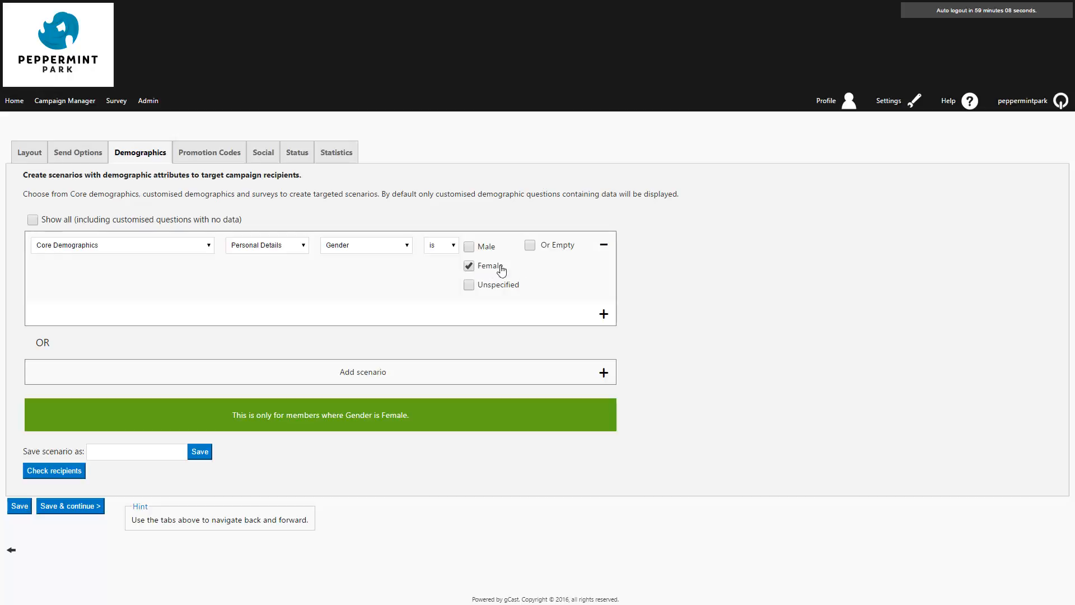
Remove the Gender scenario from the campaign's demographics and confirm the removal.
{"action": "left_click", "coordinate": [603, 246]}
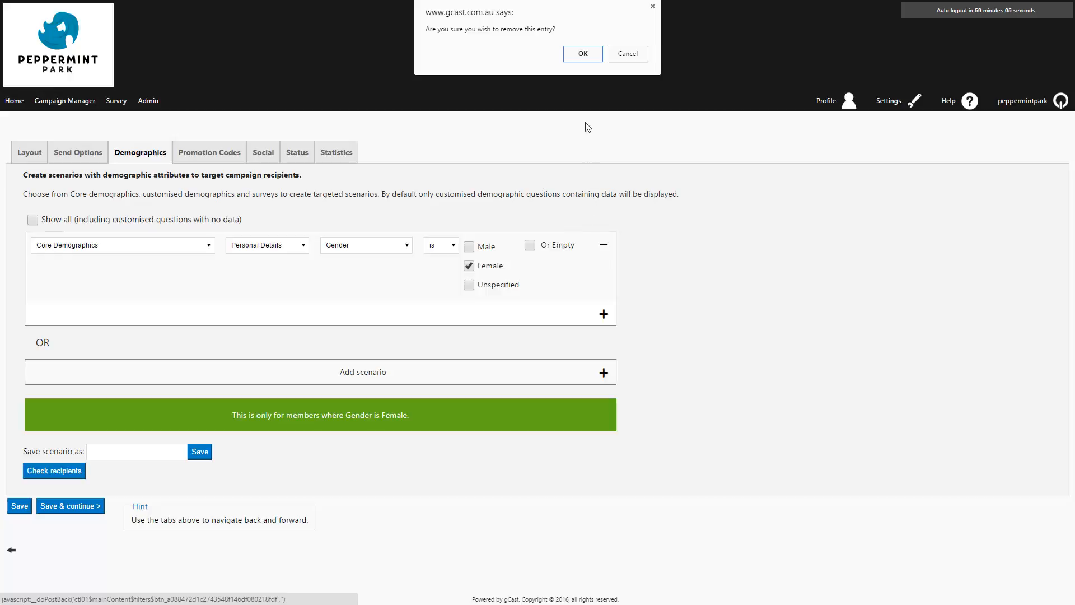
{"action": "left_click", "coordinate": [586, 56]}
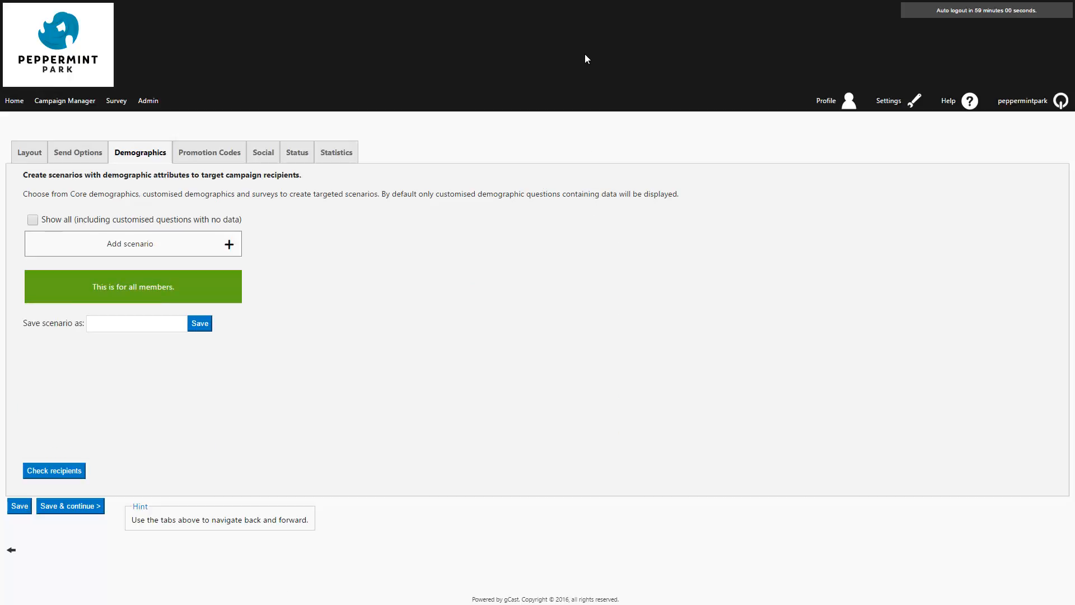
Save the campaign's demographics and open the promotion code management page in the account administration.
{"action": "left_click", "coordinate": [78, 507]}
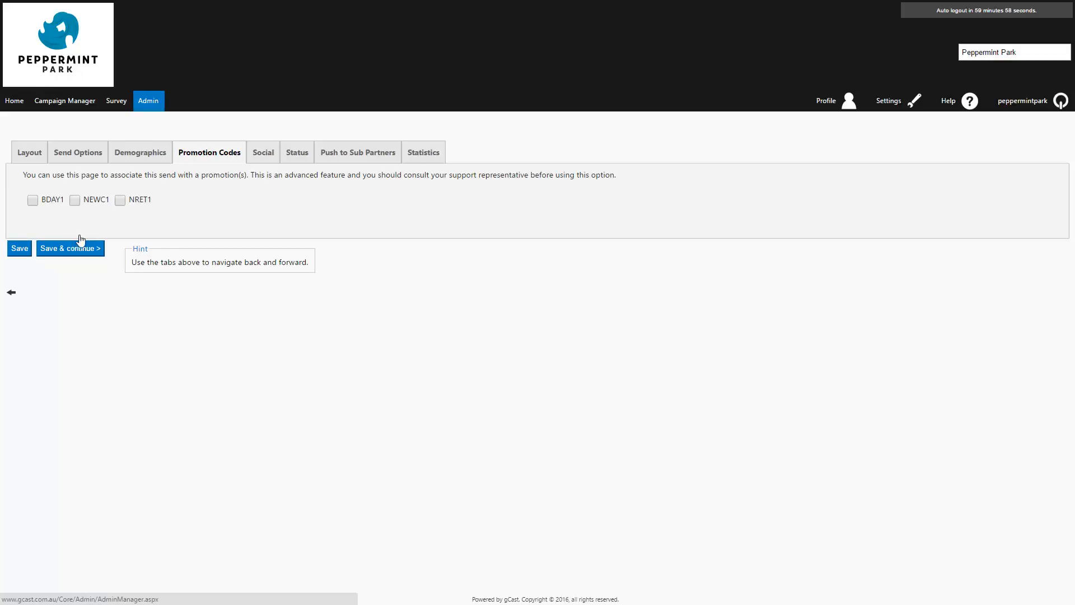
{"action": "left_click", "coordinate": [148, 101]}
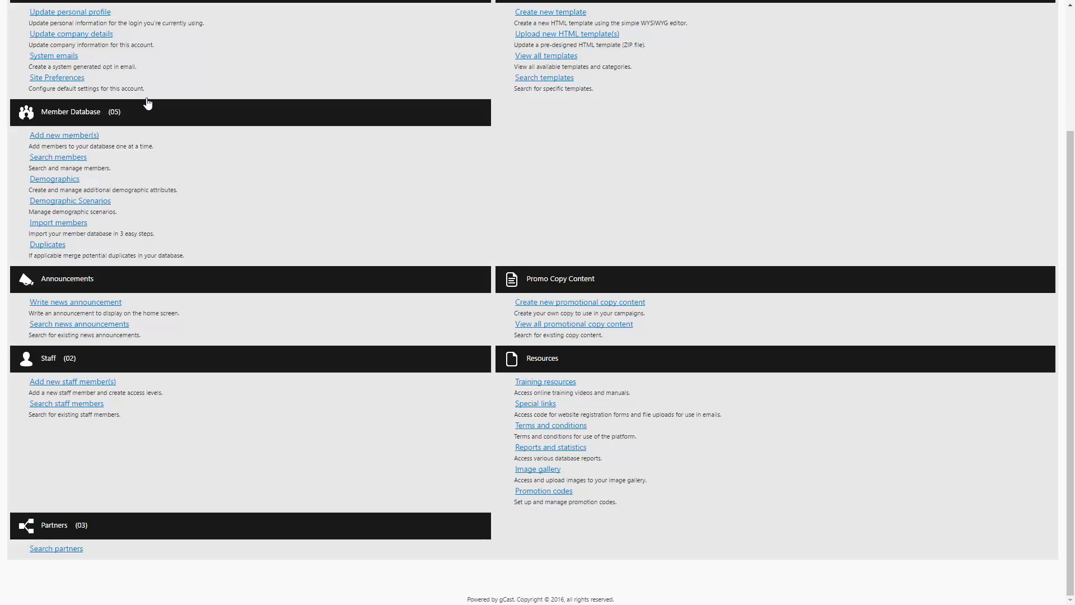
{"action": "left_click", "coordinate": [543, 491]}
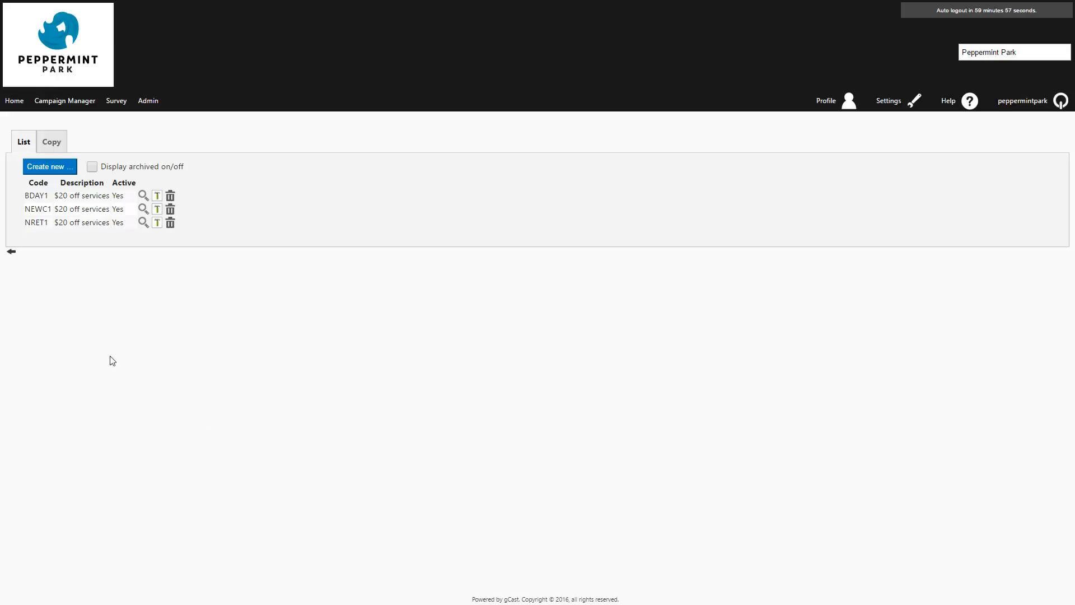
Create and save an active promotion code REF1 with the description "$20 off services".
{"action": "left_click", "coordinate": [48, 166]}
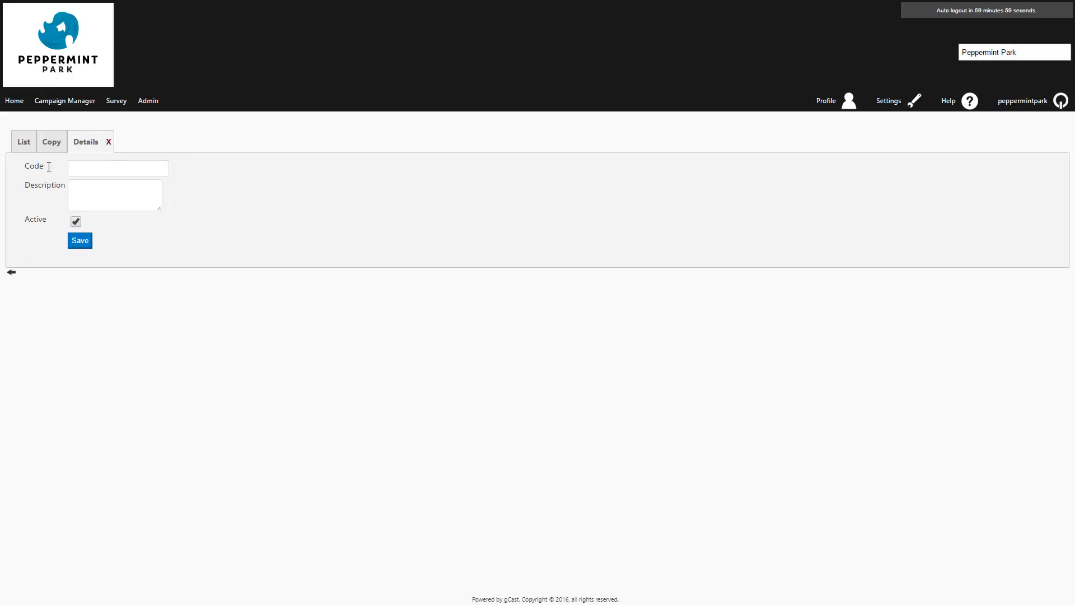
{"action": "left_click", "coordinate": [89, 168]}
{"action": "type", "text": "REF1"}
{"action": "left_click", "coordinate": [117, 187]}
{"action": "type", "text": "$20 off services"}
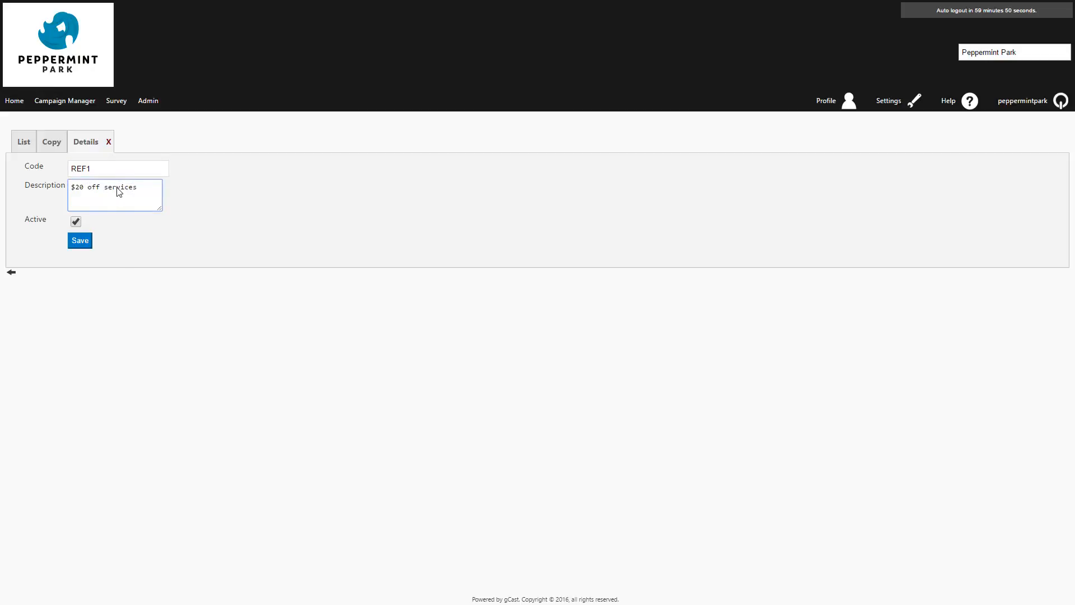
{"action": "left_click", "coordinate": [80, 242]}
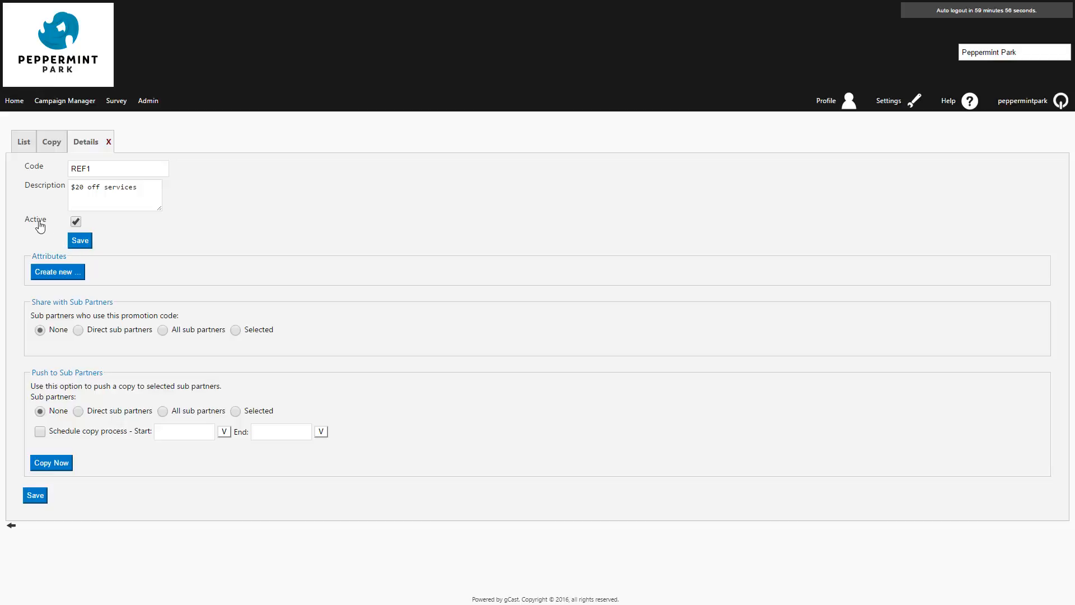
Reopen the draft Referring Client campaign, associate it with promotion code REF1, and save.
{"action": "left_click", "coordinate": [14, 103]}
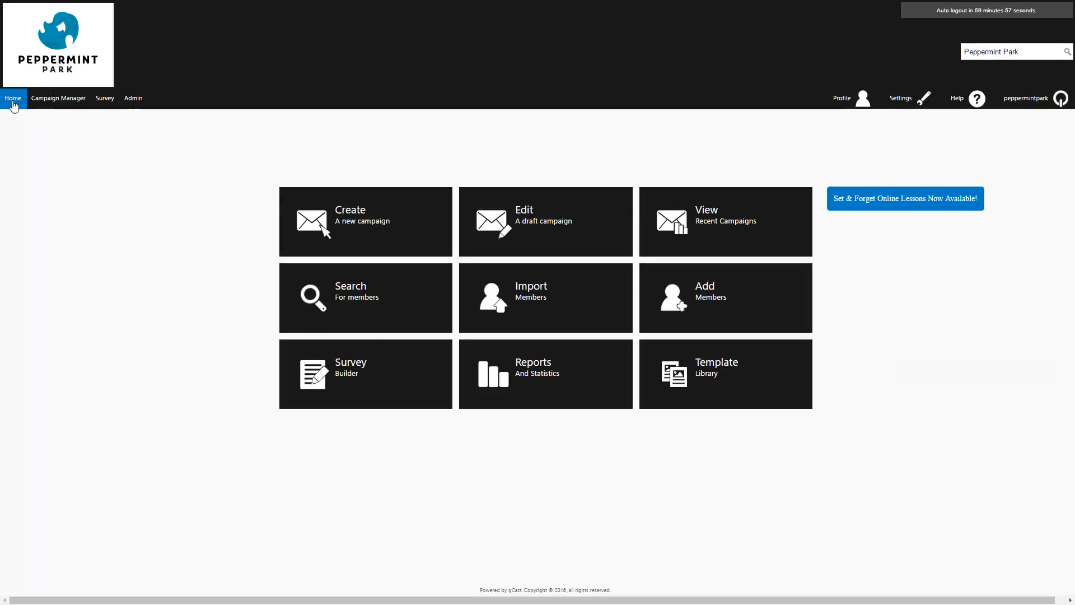
{"action": "left_click", "coordinate": [531, 223]}
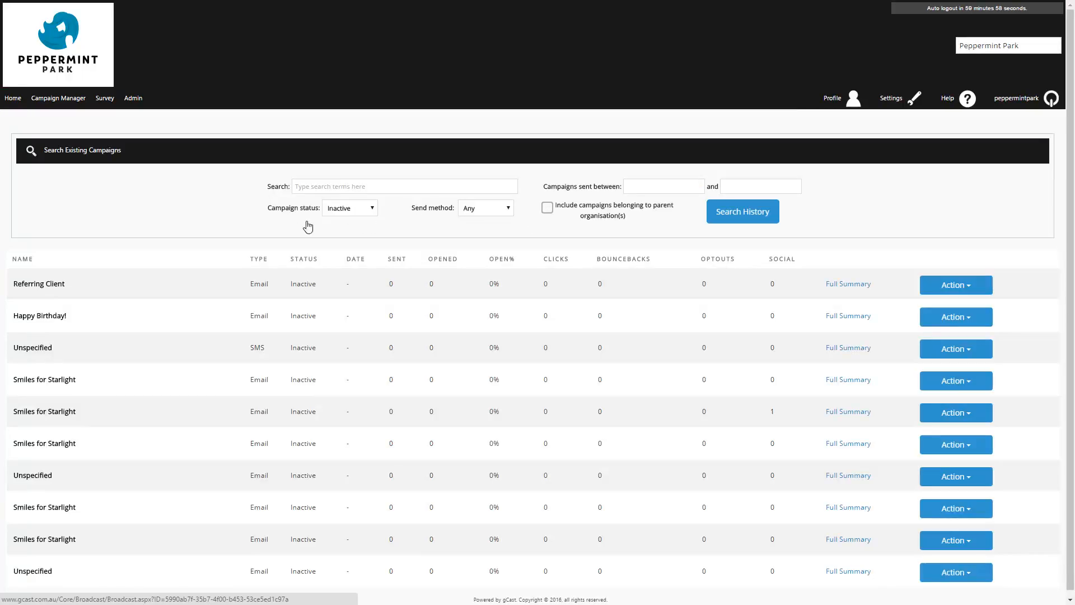
{"action": "left_click", "coordinate": [51, 284]}
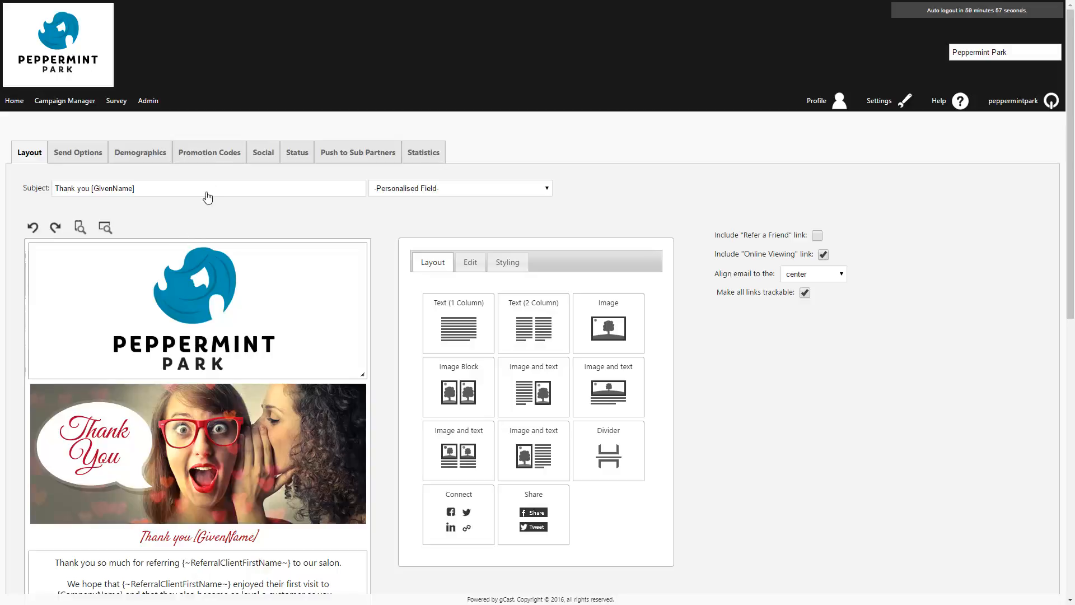
{"action": "left_click", "coordinate": [212, 158]}
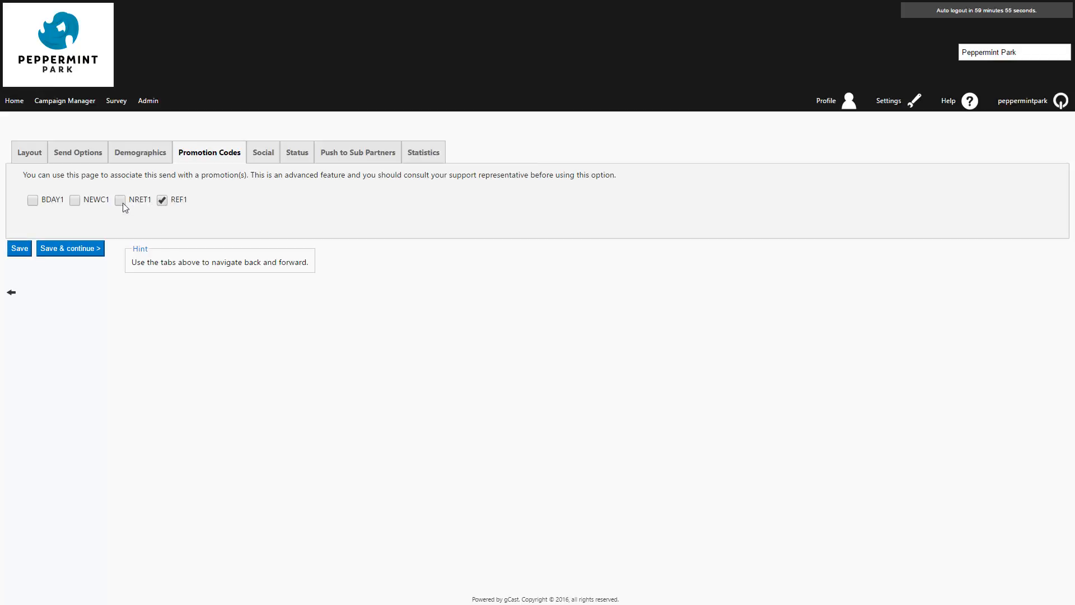
{"action": "left_click", "coordinate": [66, 249]}
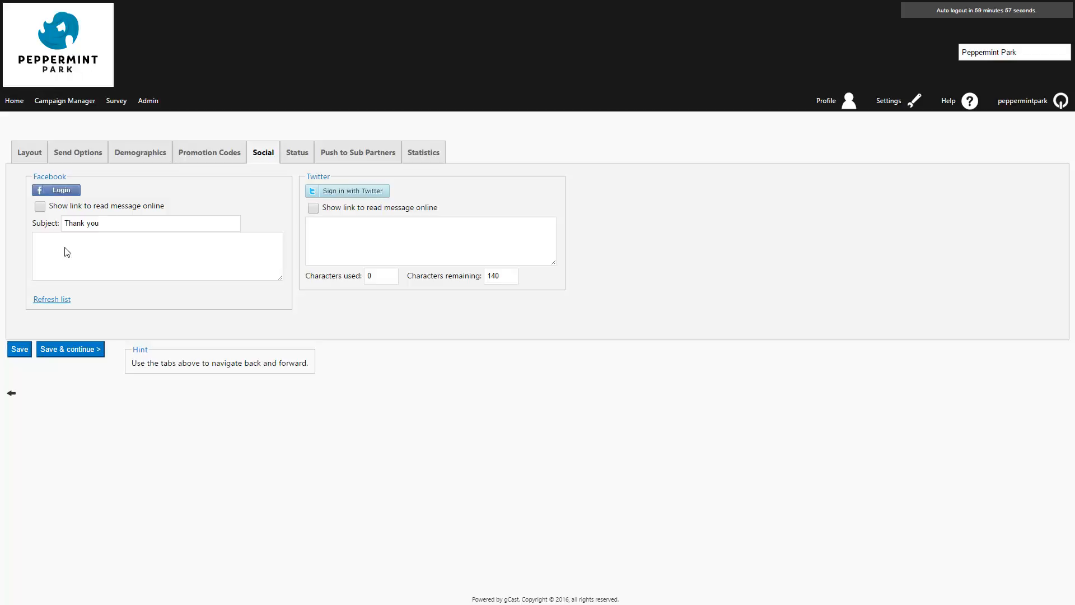
Continue past the social settings, send a test email to a listed staff member, and tick all four approval checks.
{"action": "left_click", "coordinate": [78, 351]}
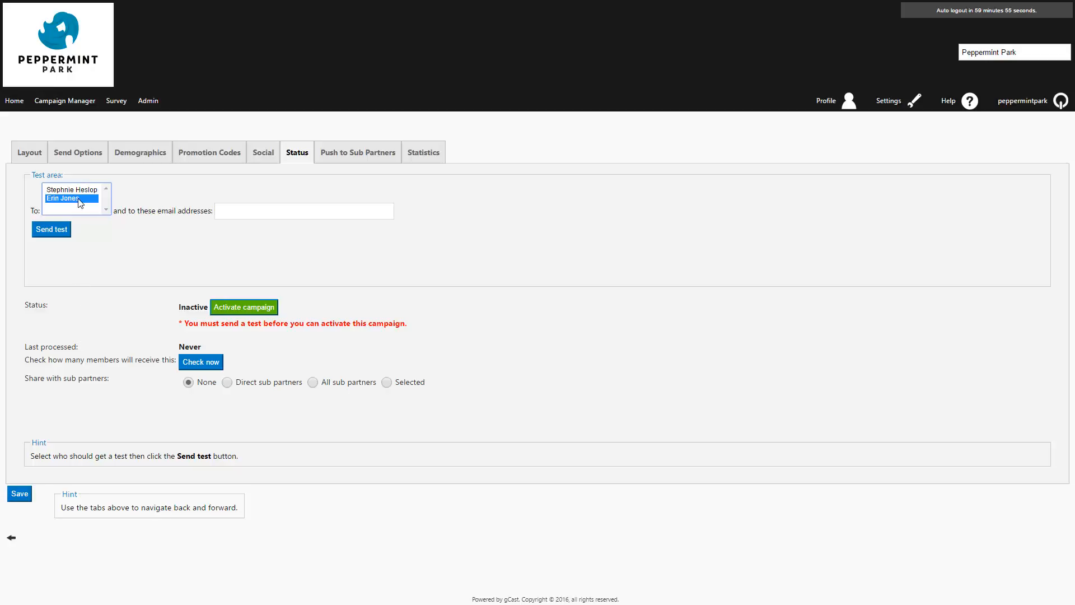
{"action": "left_click", "coordinate": [52, 231]}
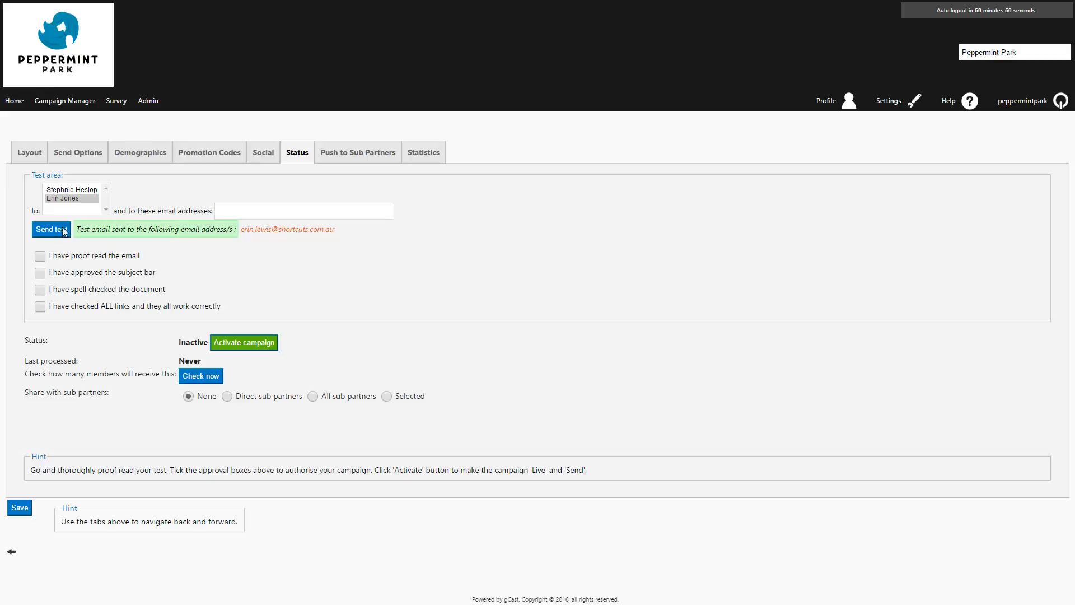
{"action": "left_click", "coordinate": [39, 256]}
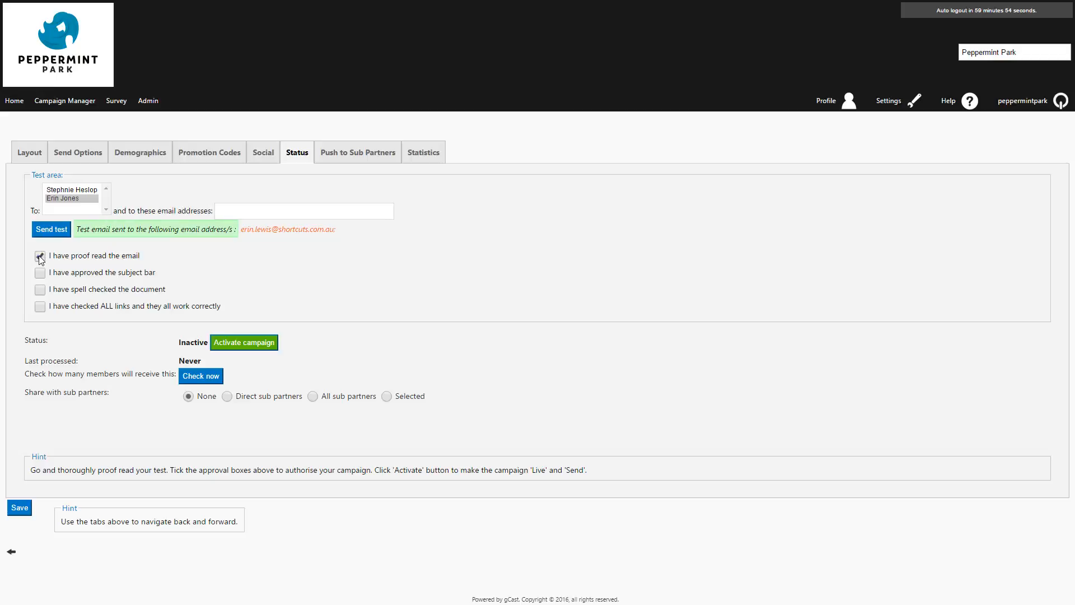
{"action": "left_click", "coordinate": [40, 290]}
{"action": "left_click", "coordinate": [39, 307]}
Activate the Referring Client campaign and confirm its booking.
{"action": "left_click", "coordinate": [247, 344]}
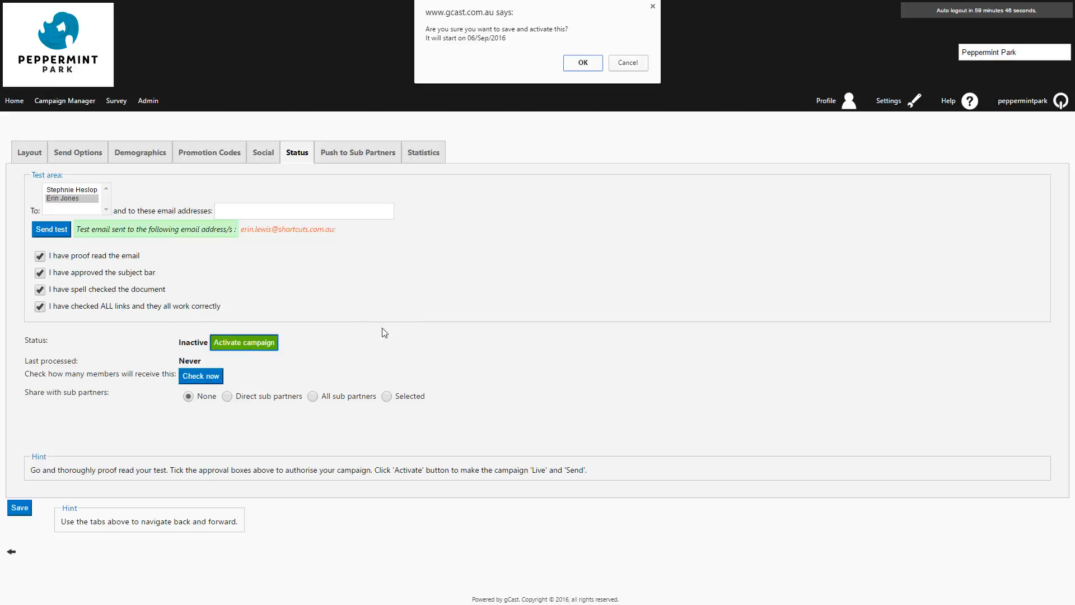
{"action": "left_click", "coordinate": [583, 64]}
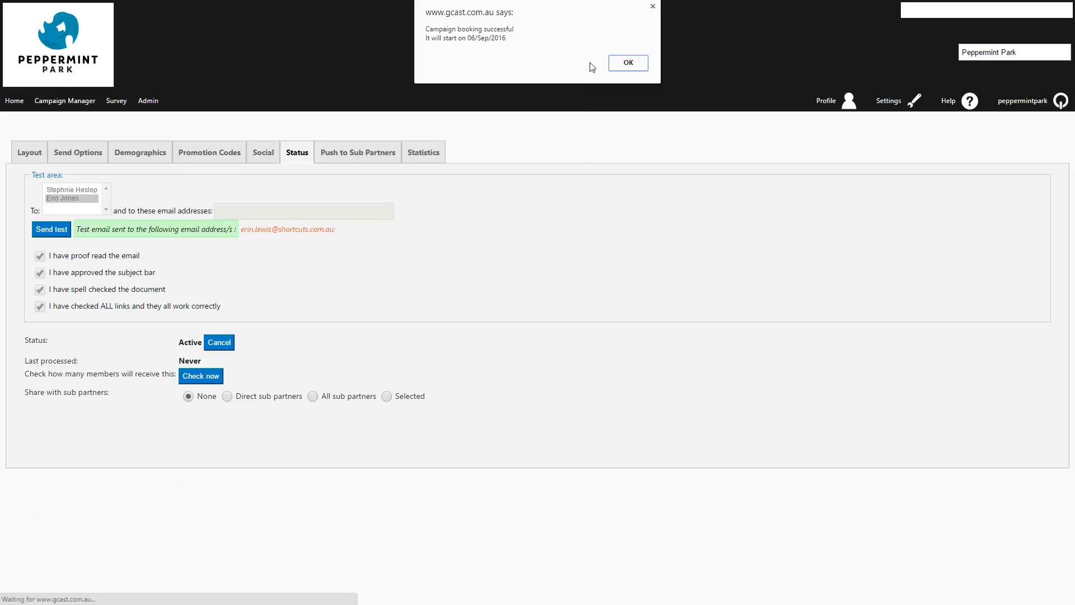
{"action": "left_click", "coordinate": [629, 63]}
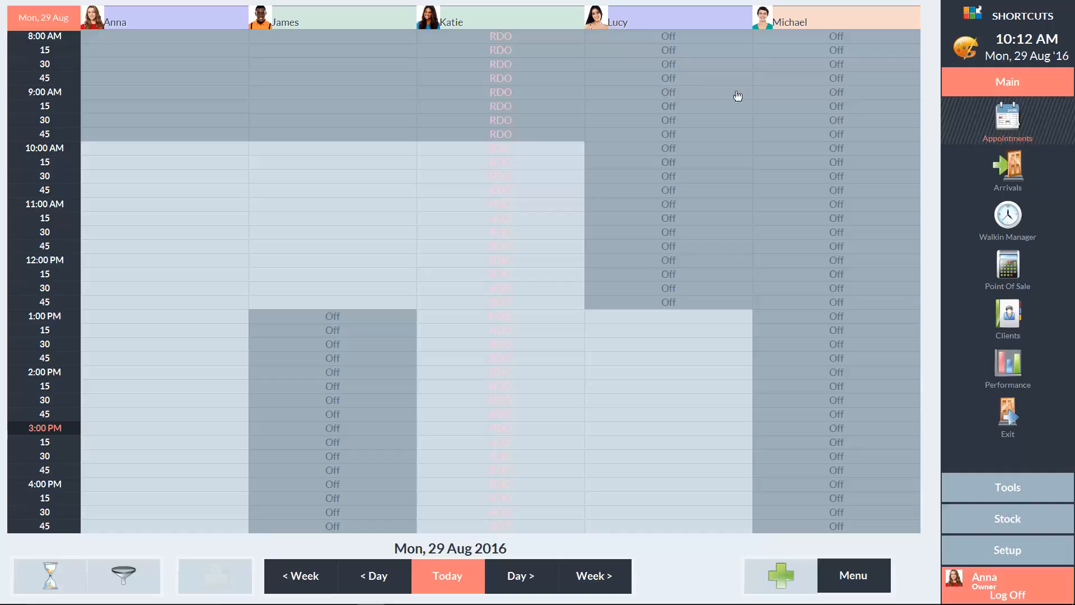
Switch to Shortcuts and create a discount reason named "Referring Client $20 off services" in the sales configuration.
{"action": "left_click", "coordinate": [1008, 552]}
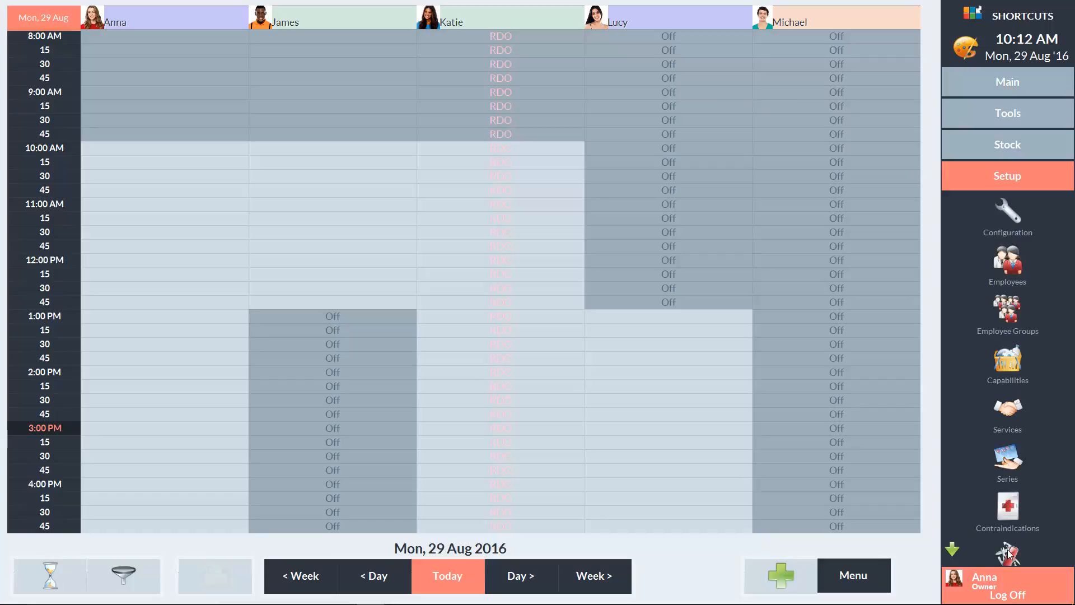
{"action": "left_click", "coordinate": [1008, 213]}
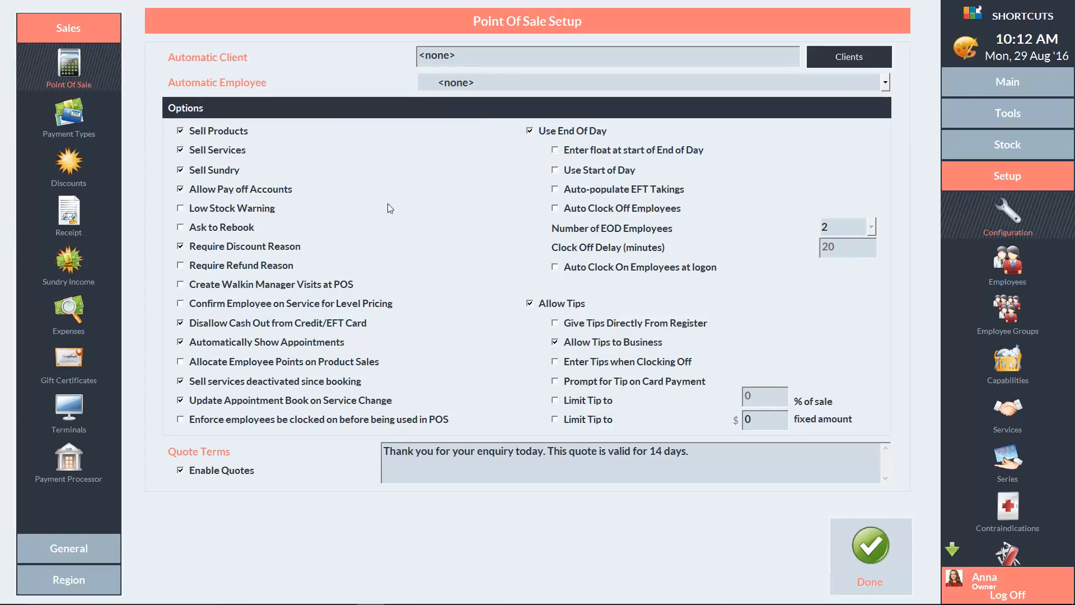
{"action": "left_click", "coordinate": [68, 162]}
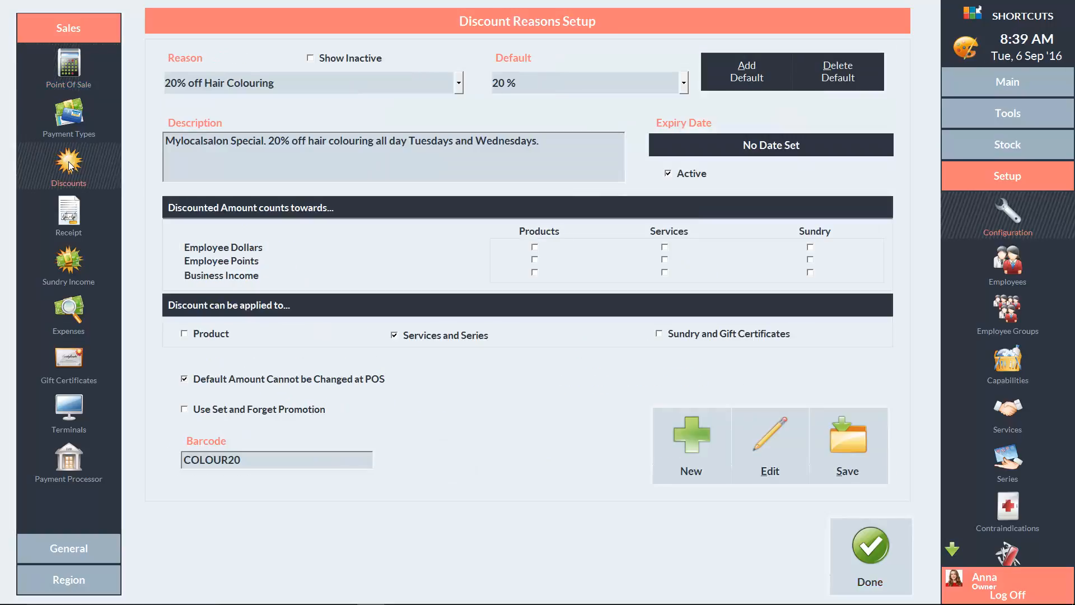
{"action": "left_click", "coordinate": [689, 440]}
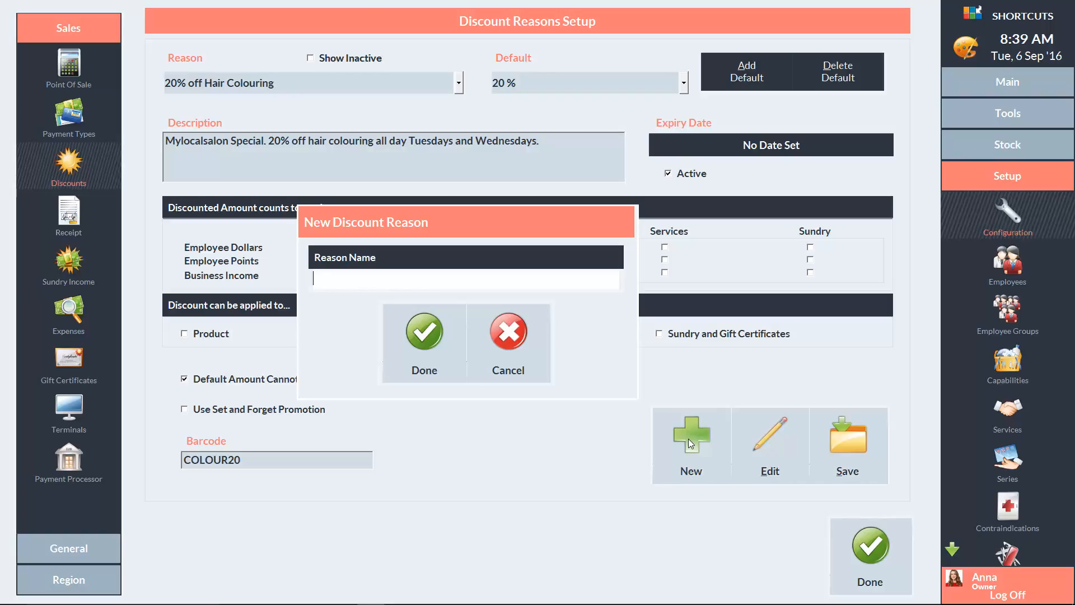
{"action": "type", "text": "Referring Client $20 off "}
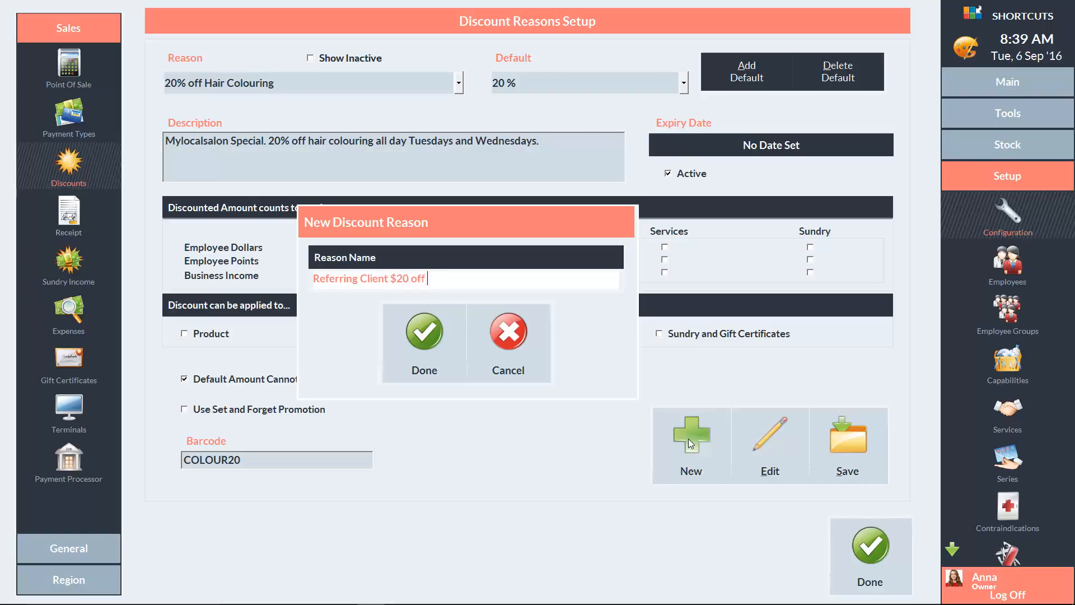
{"action": "type", "text": "services"}
{"action": "left_click", "coordinate": [425, 331]}
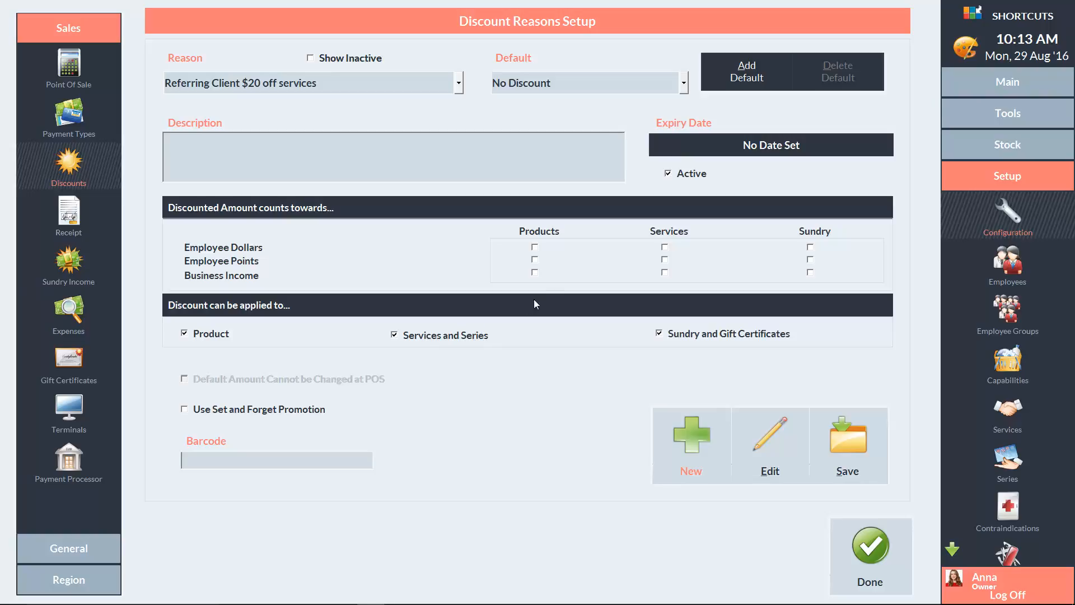
Set the discount's default to a fixed $20 that cannot be changed at POS, applicable only to services and series.
{"action": "left_click", "coordinate": [577, 86]}
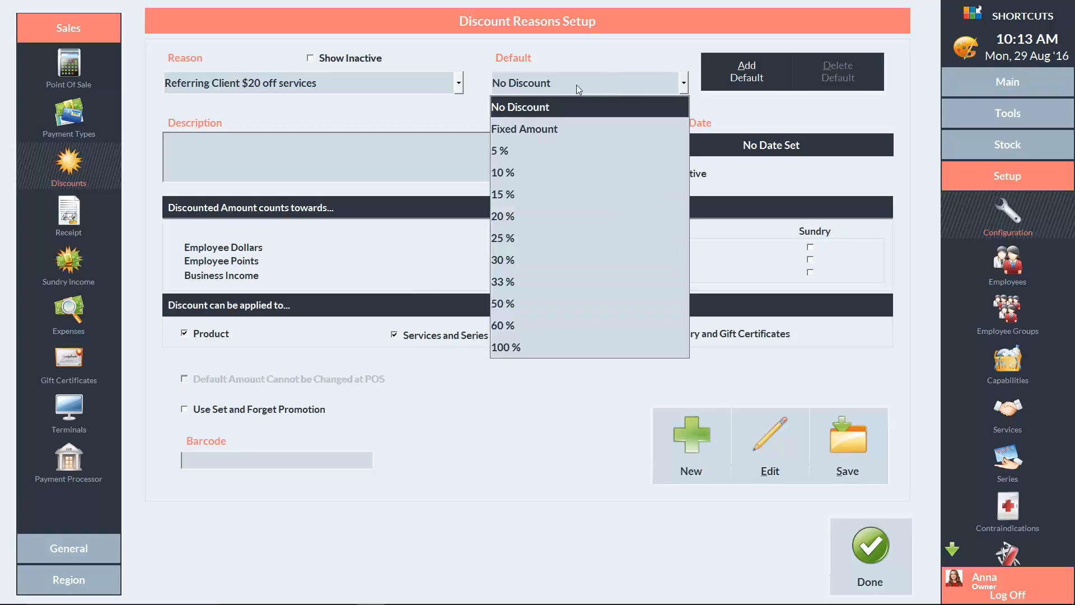
{"action": "left_click", "coordinate": [539, 128]}
{"action": "type", "text": "20"}
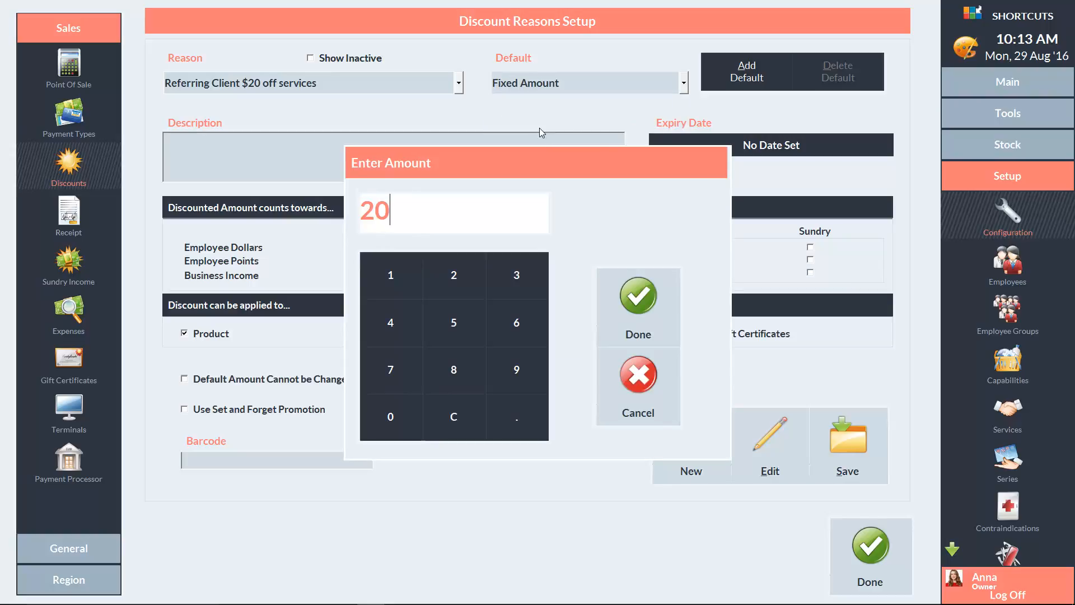
{"action": "left_click", "coordinate": [637, 293]}
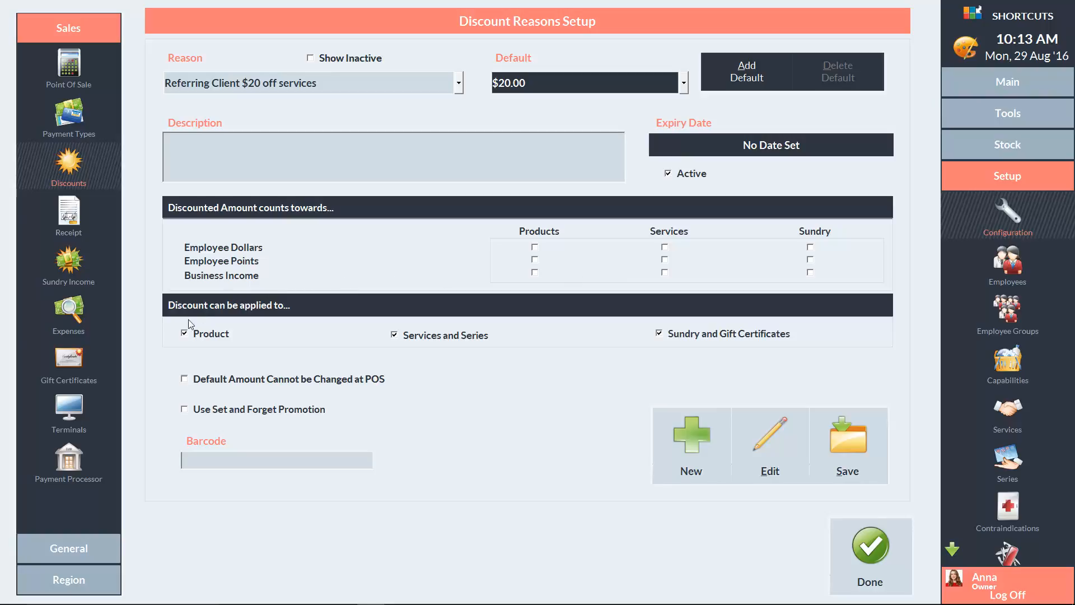
{"action": "left_click", "coordinate": [184, 334]}
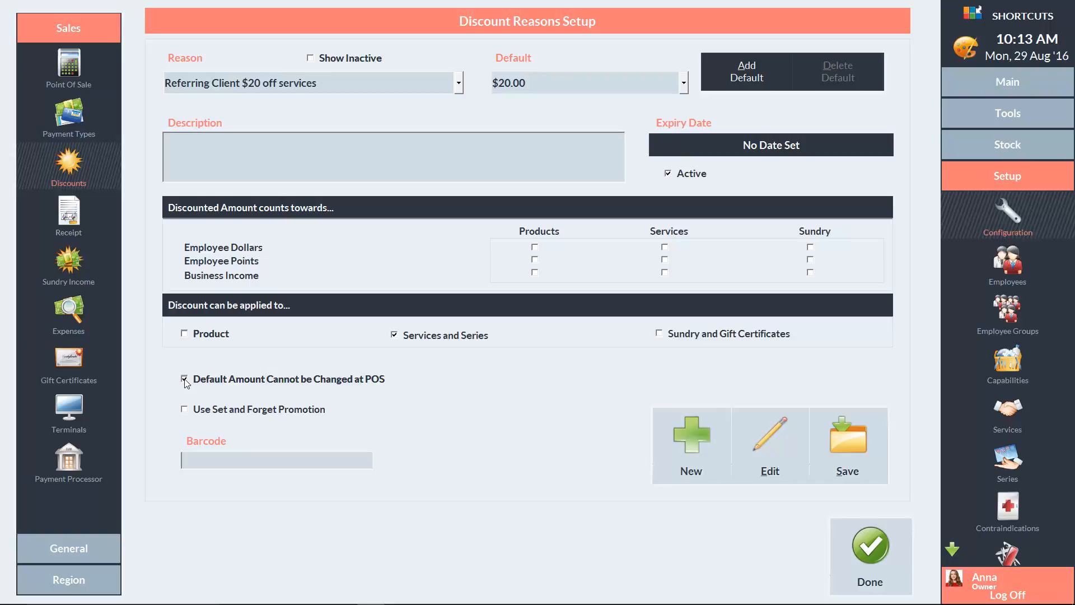
Link the discount to the Set and Forget promotion code REF1 under Referring Client, and save the discount reason.
{"action": "left_click", "coordinate": [185, 410]}
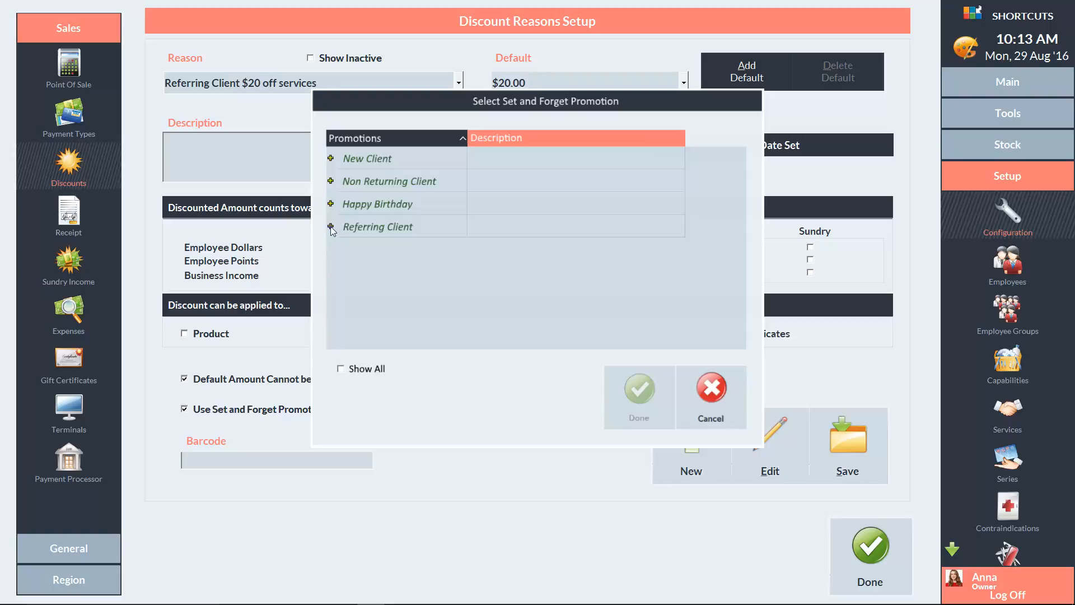
{"action": "left_click", "coordinate": [389, 249]}
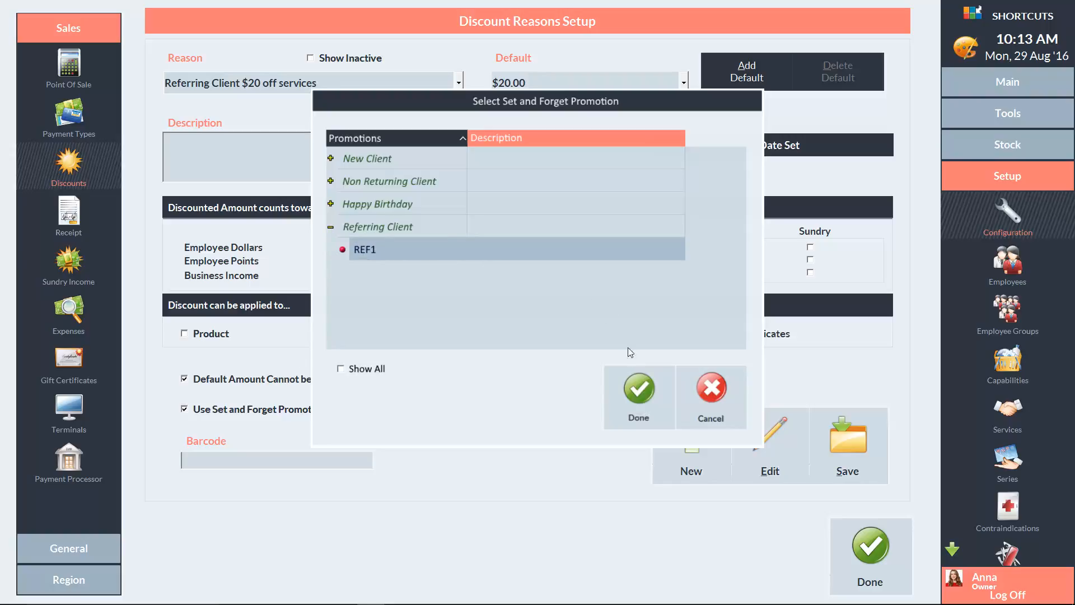
{"action": "left_click", "coordinate": [633, 385]}
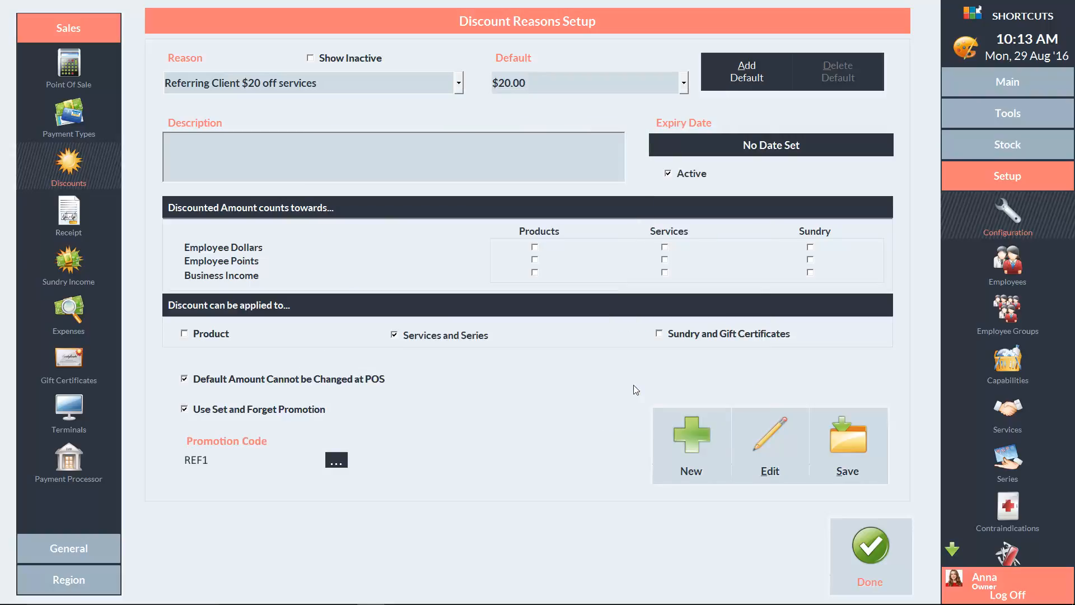
{"action": "left_click", "coordinate": [844, 438]}
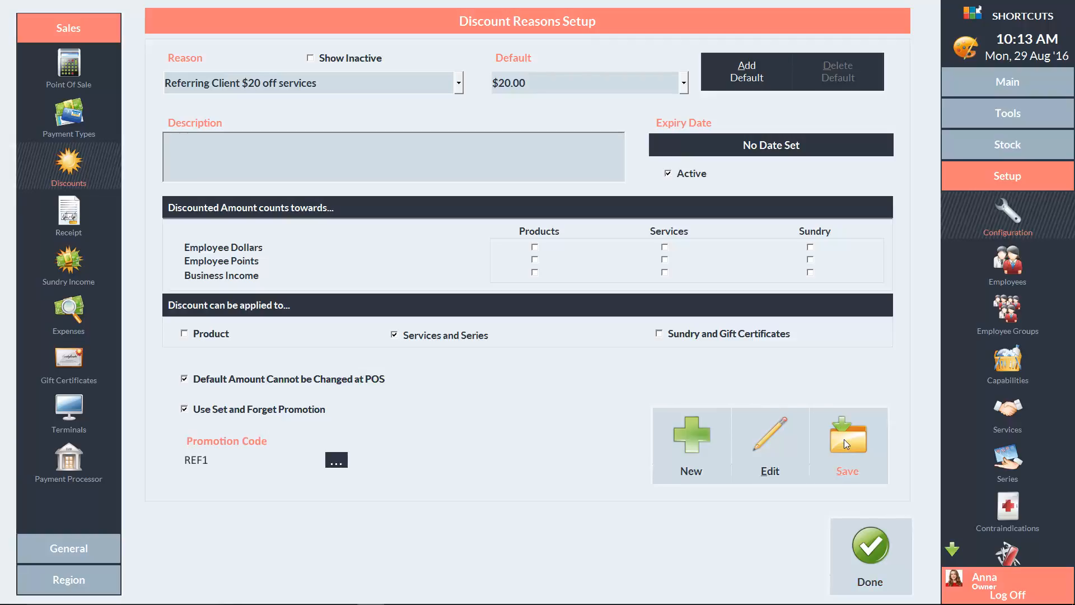